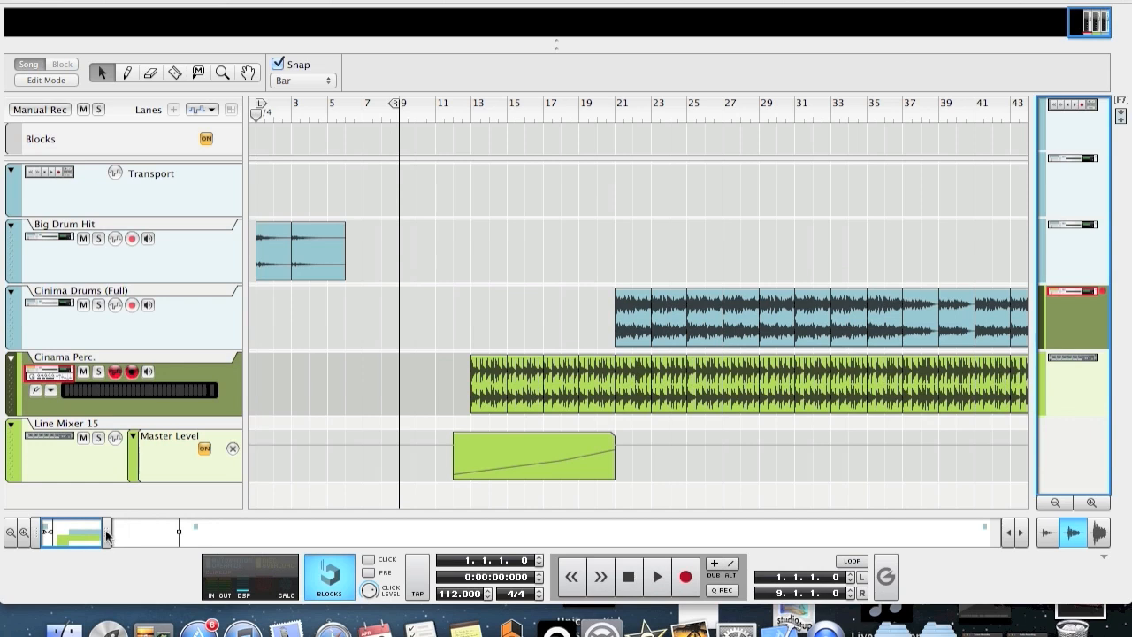
- Unfold the Big Drum Hit track in the rack and play the hit with its insert effects bypassed
left_click(659, 580)
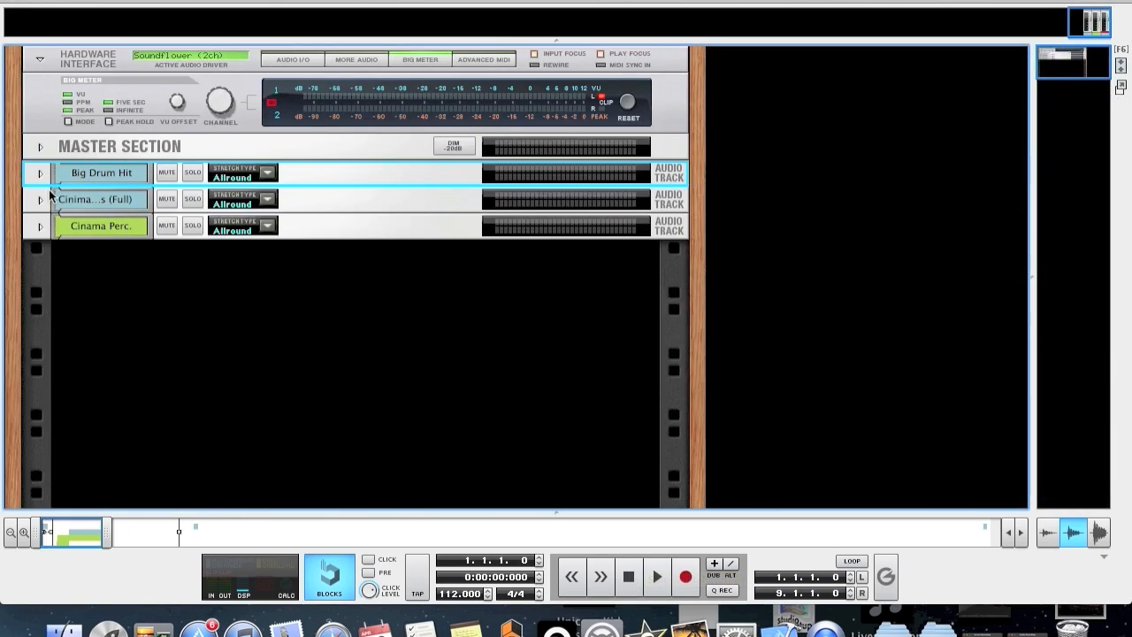
left_click(40, 173)
left_click(180, 83)
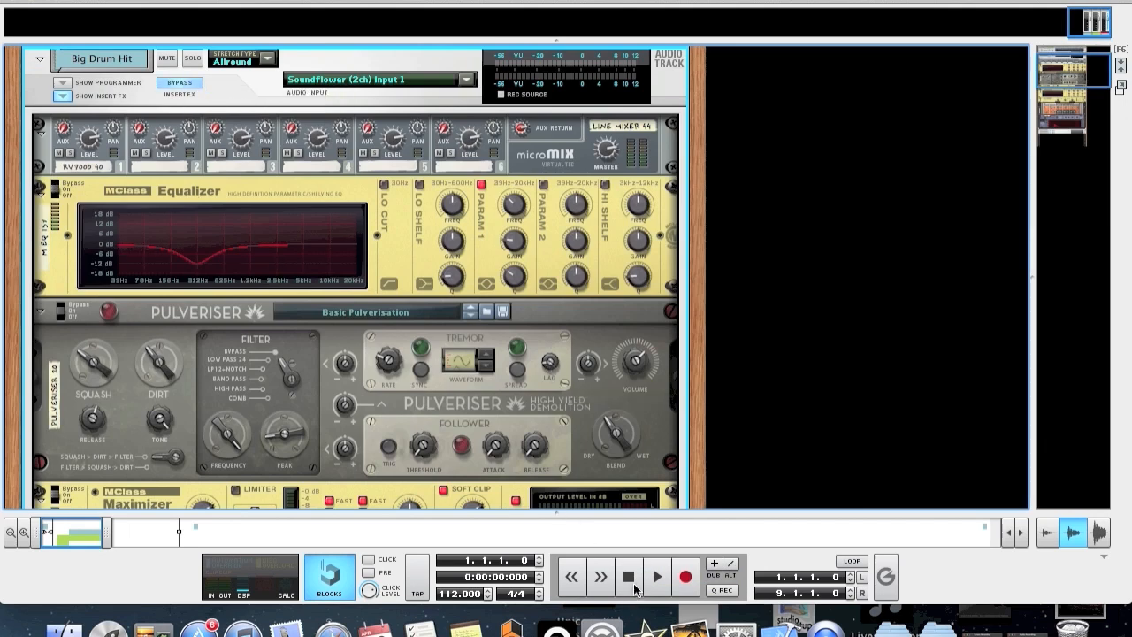
left_click(657, 577)
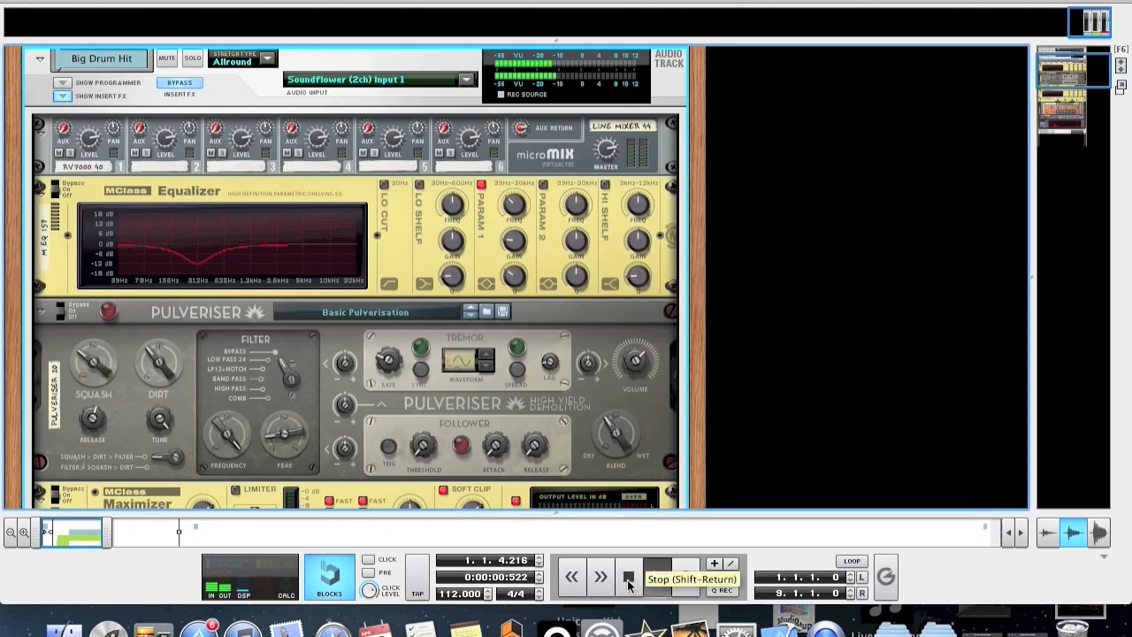
left_click(628, 579)
left_click(628, 578)
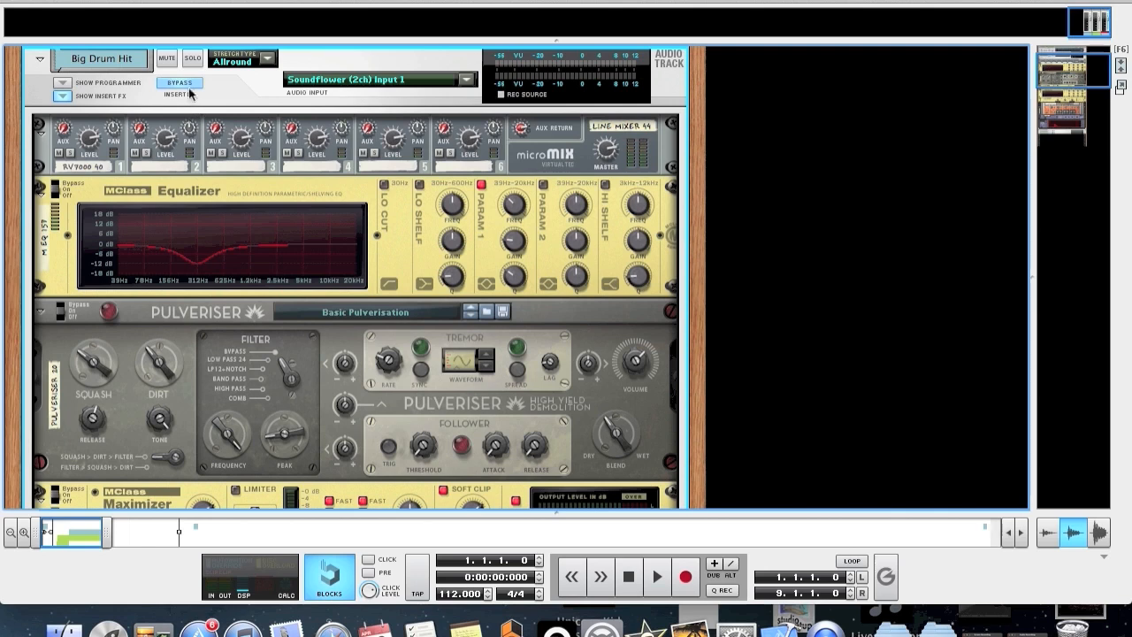
- Turn off the insert effects bypass on Big Drum Hit and switch on its first MClass Equalizer
scroll(224, 364, "up", 3)
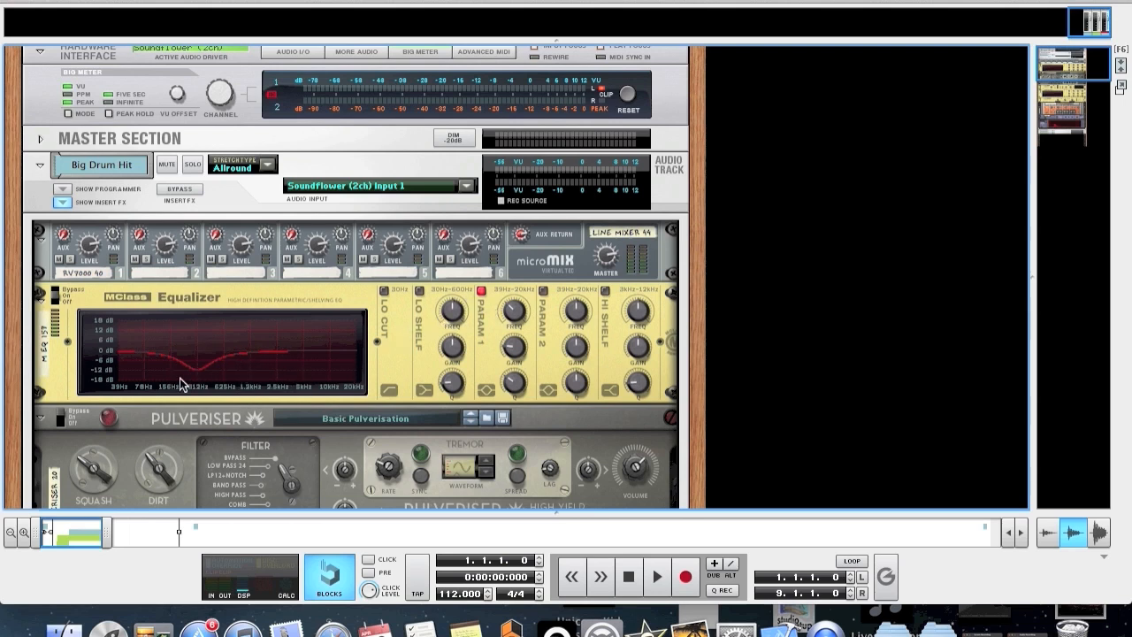
left_click(50, 299)
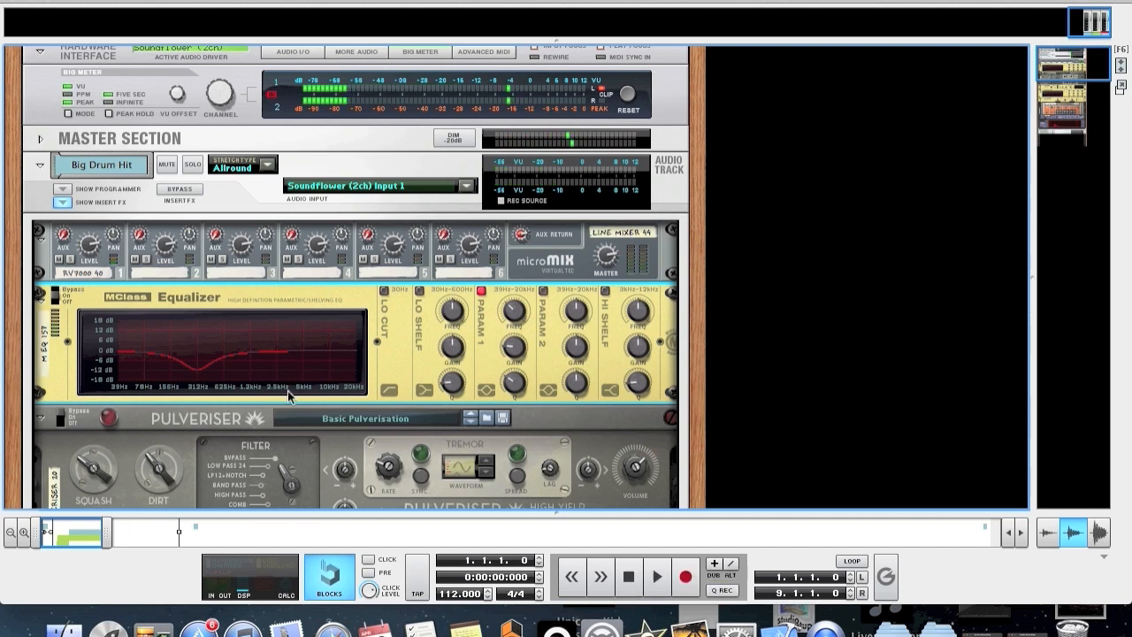
- Switch the Pulveriser on and play the drum hit through it
scroll(283, 384, "down", 3)
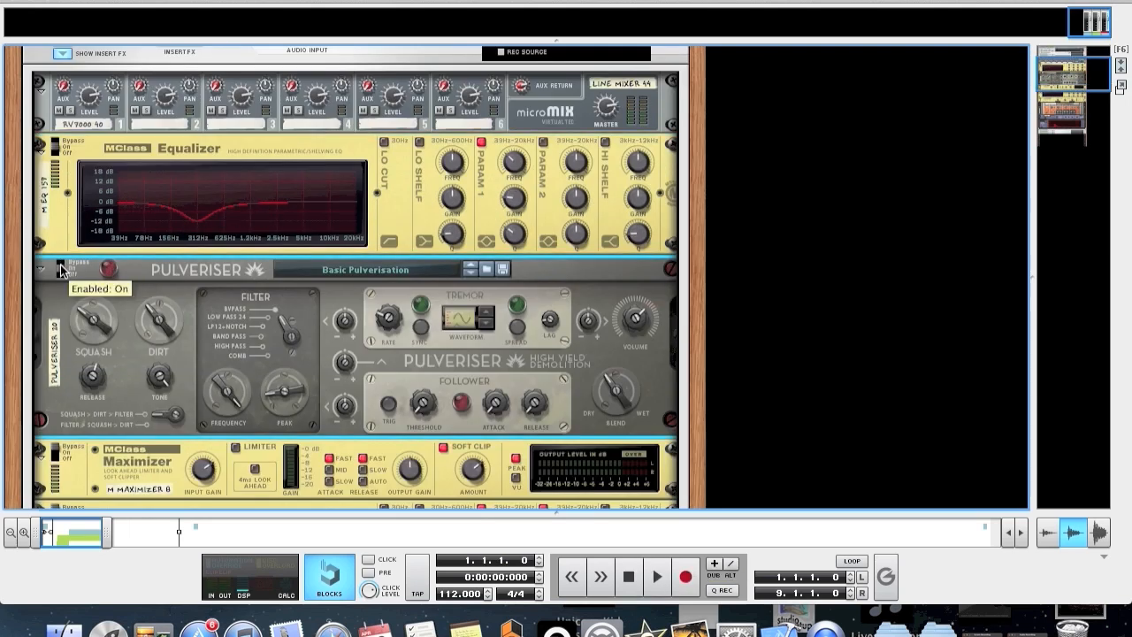
scroll(152, 343, "down", 1)
scroll(154, 336, "down", 1)
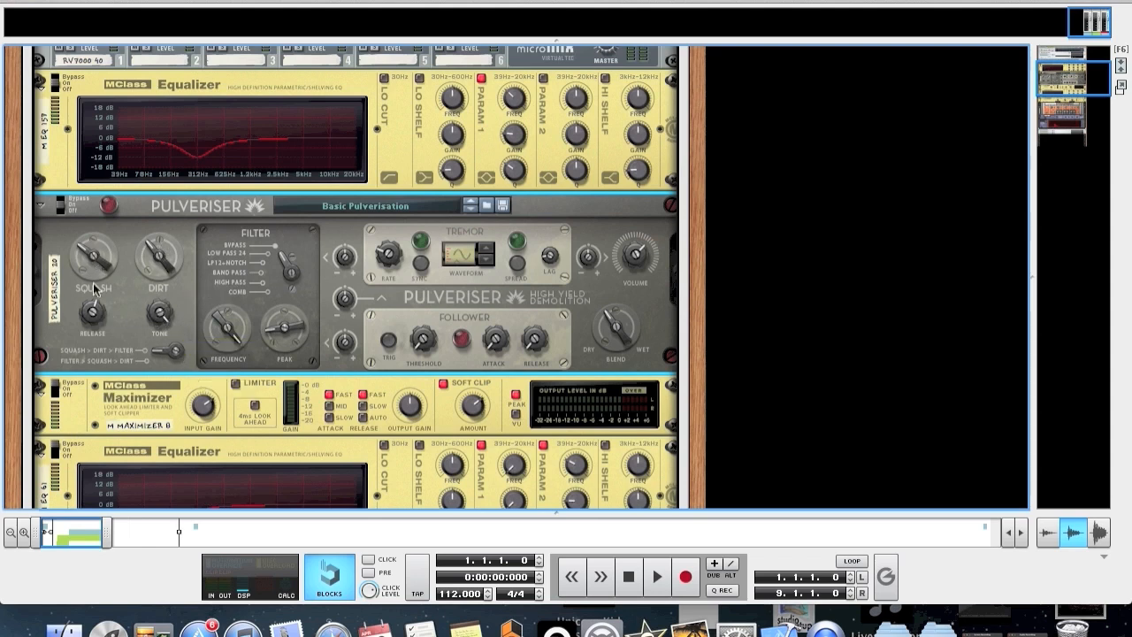
mouse_move(612, 329)
left_click(655, 575)
- Select the MClass Maximizer below the Pulveriser and play the drum hit through it from the song start
scroll(392, 460, "down", 2)
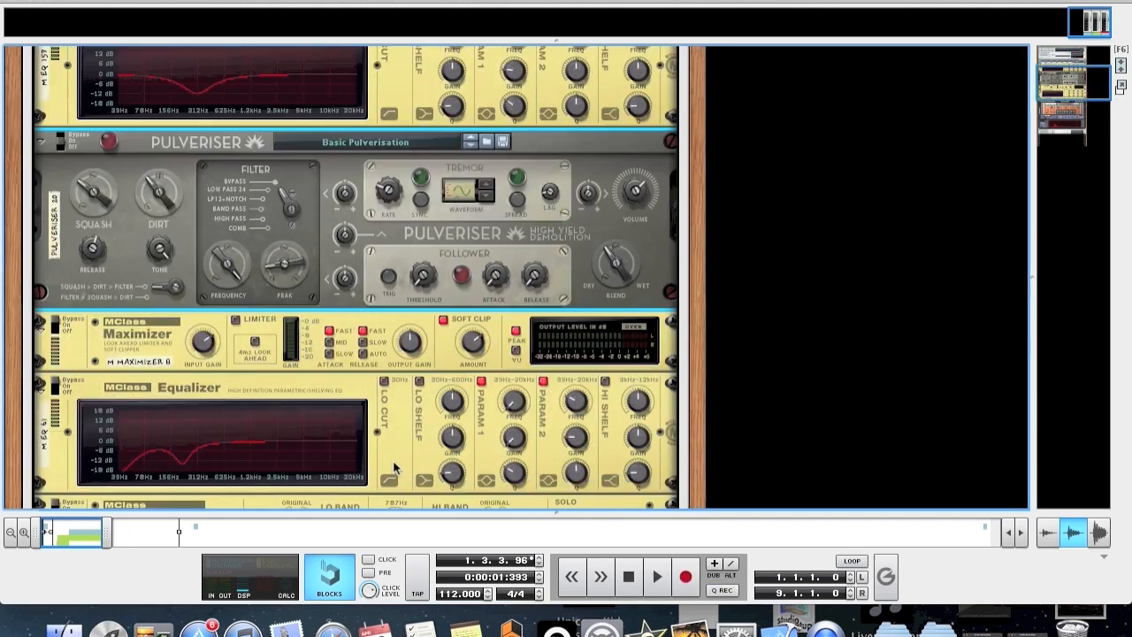
left_click(116, 358)
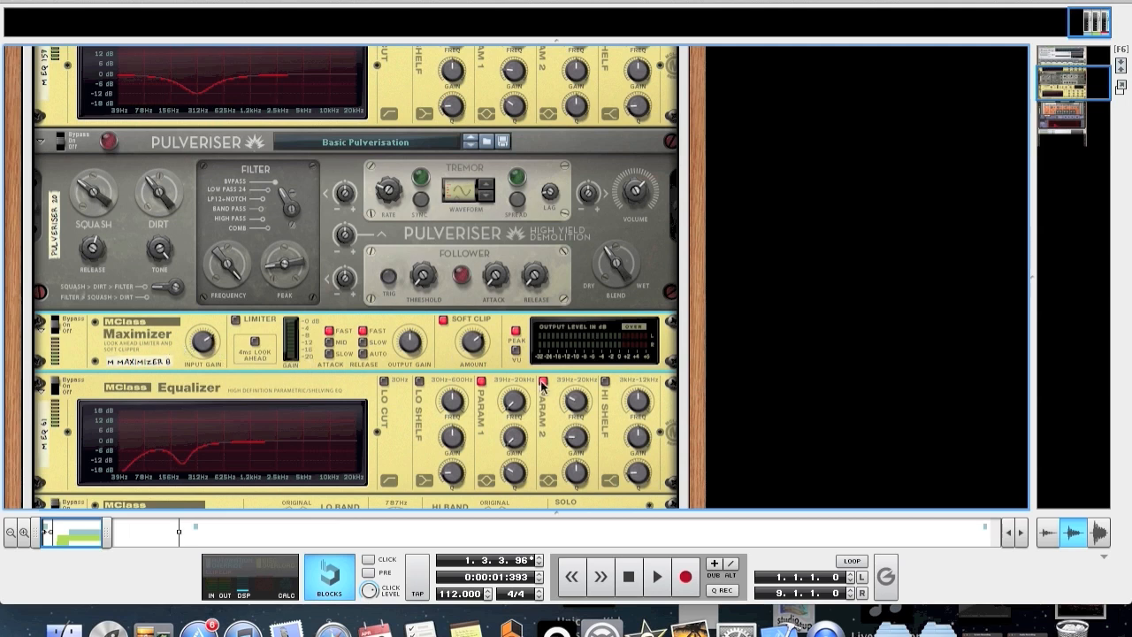
left_click(633, 576)
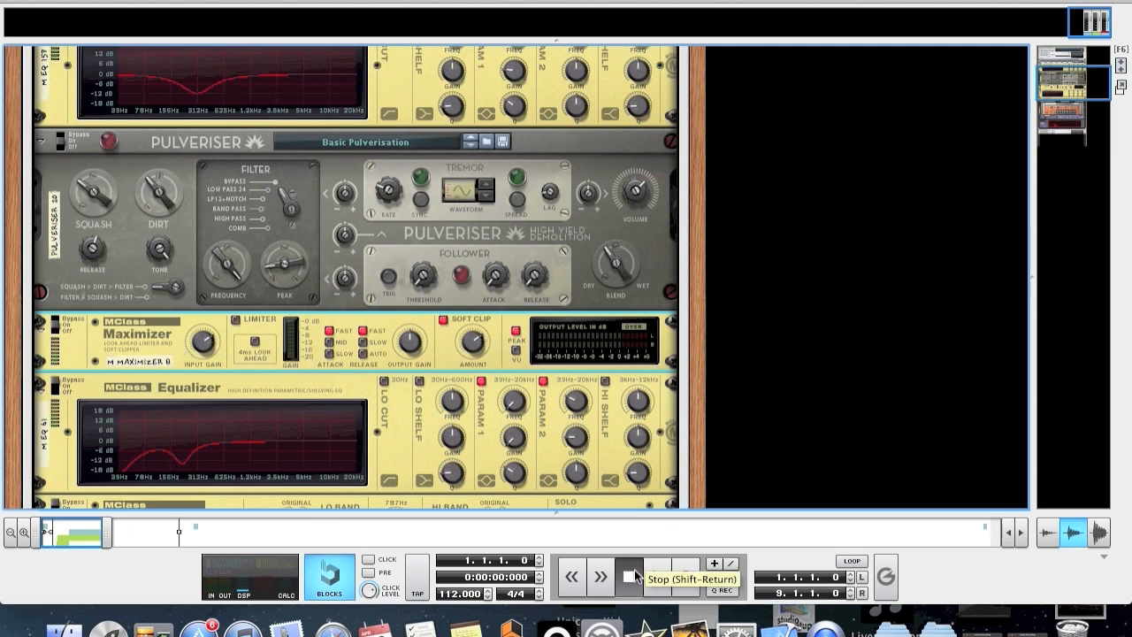
left_click(658, 576)
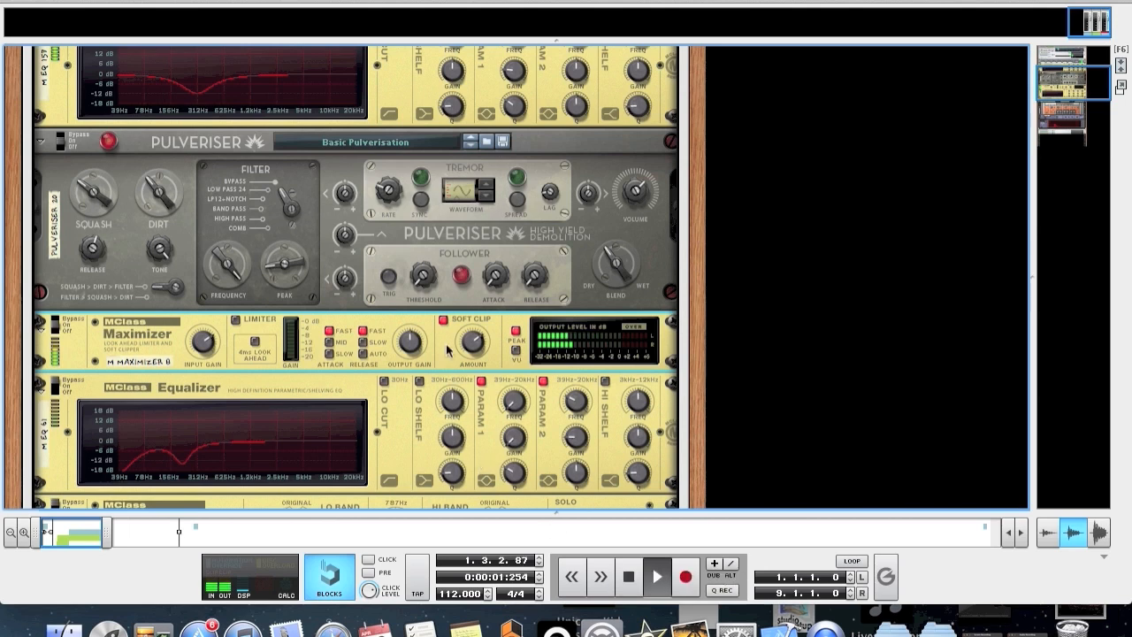
double_click(627, 577)
left_click(655, 578)
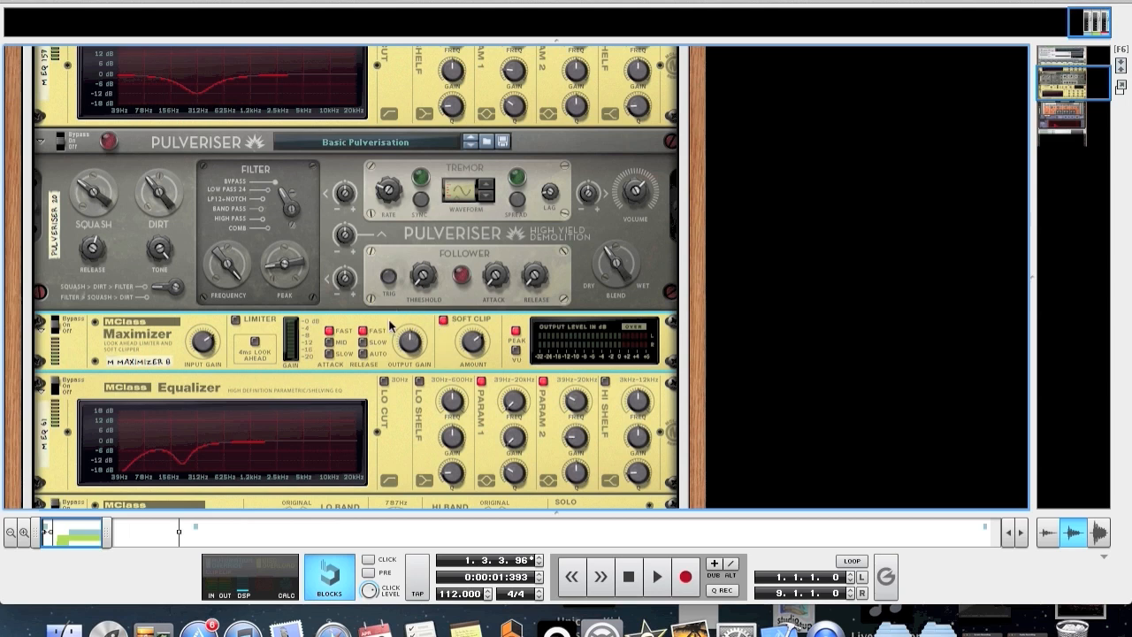
- Switch on the second MClass Equalizer, located below the Maximizer
scroll(371, 318, "down", 1)
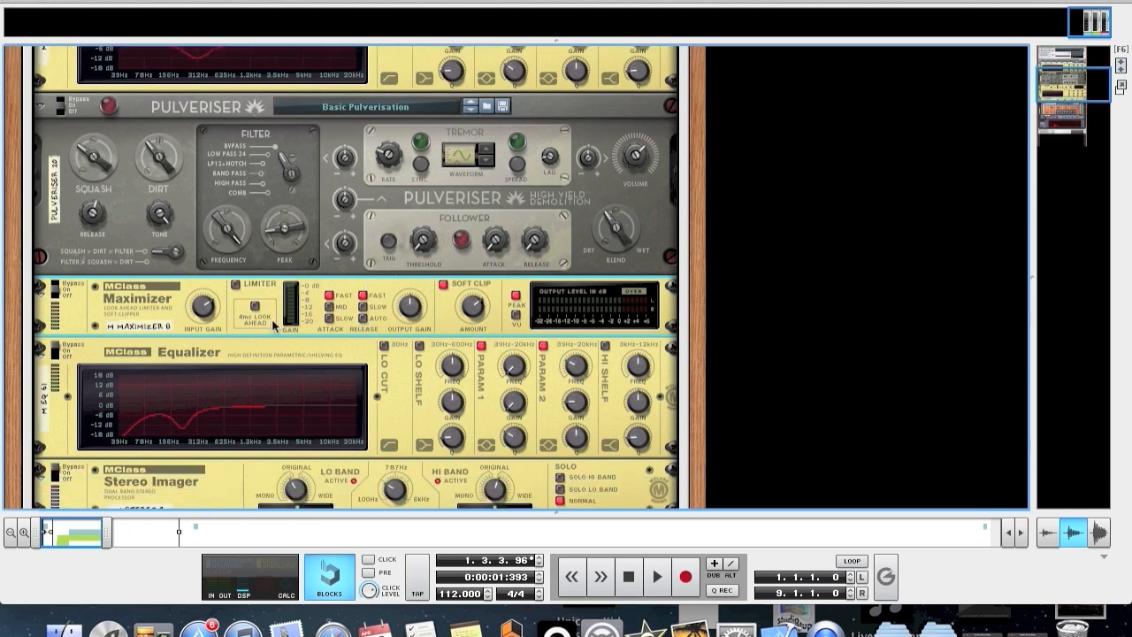
scroll(136, 347, "down", 1)
left_click(55, 326)
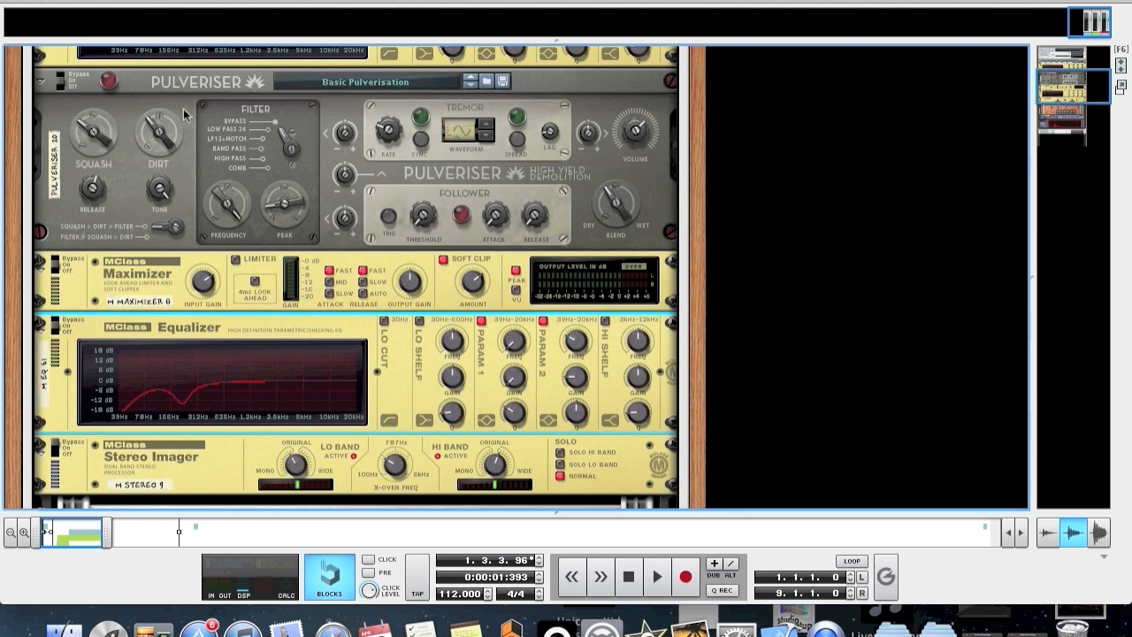
- Check the Stereo Imager's crossover frequency and its low and high width, and play the drum hit through it
scroll(183, 109, "down", 1)
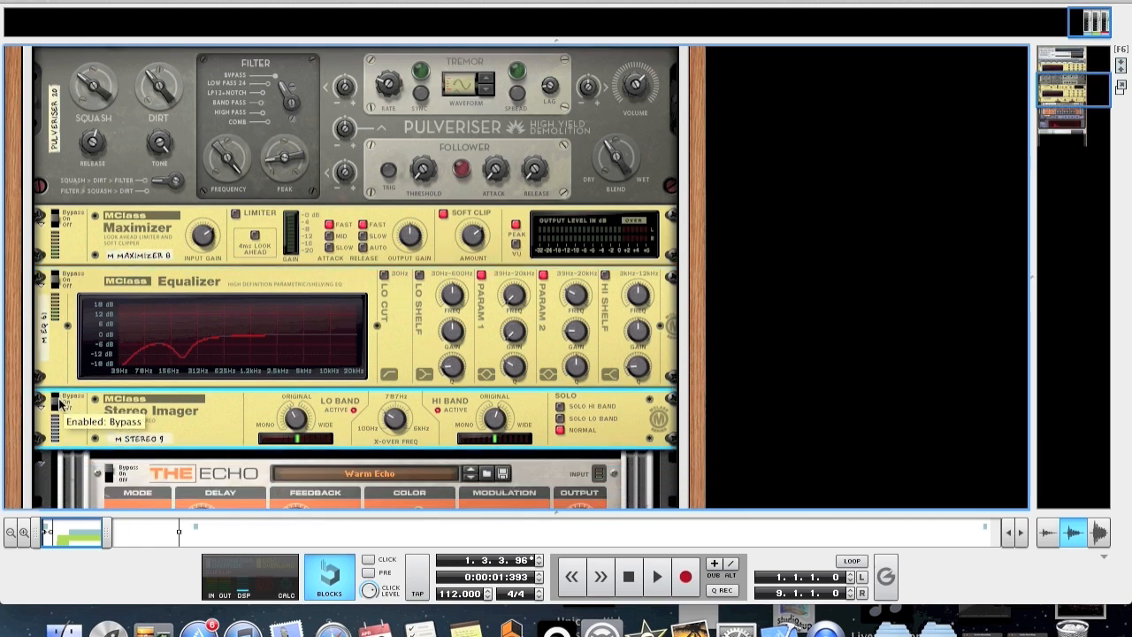
scroll(264, 418, "down", 1)
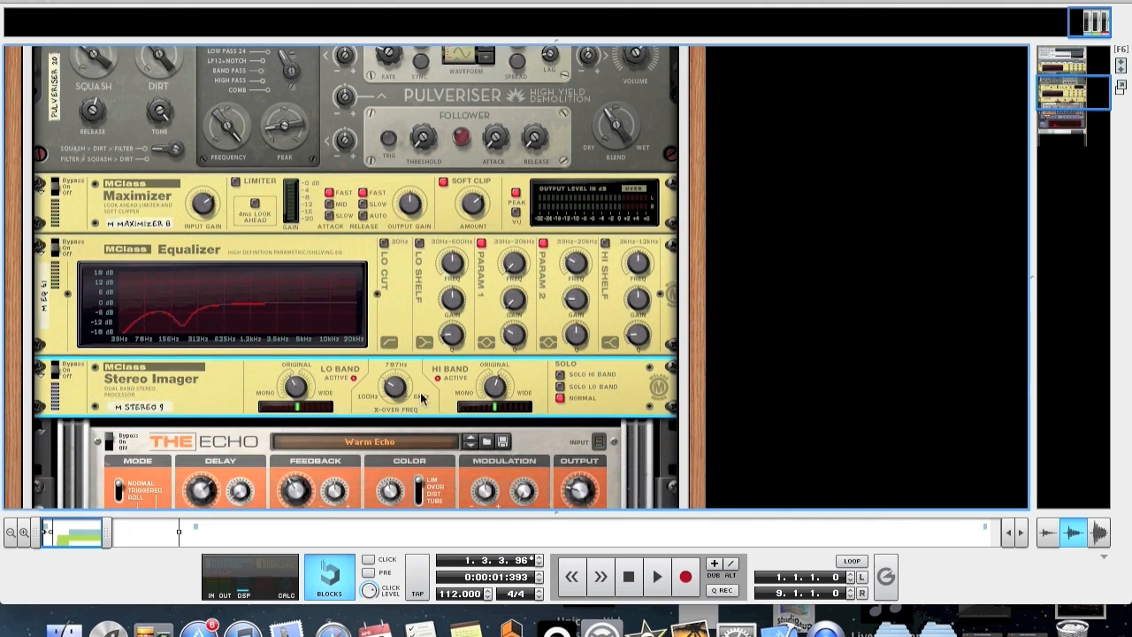
mouse_move(391, 395)
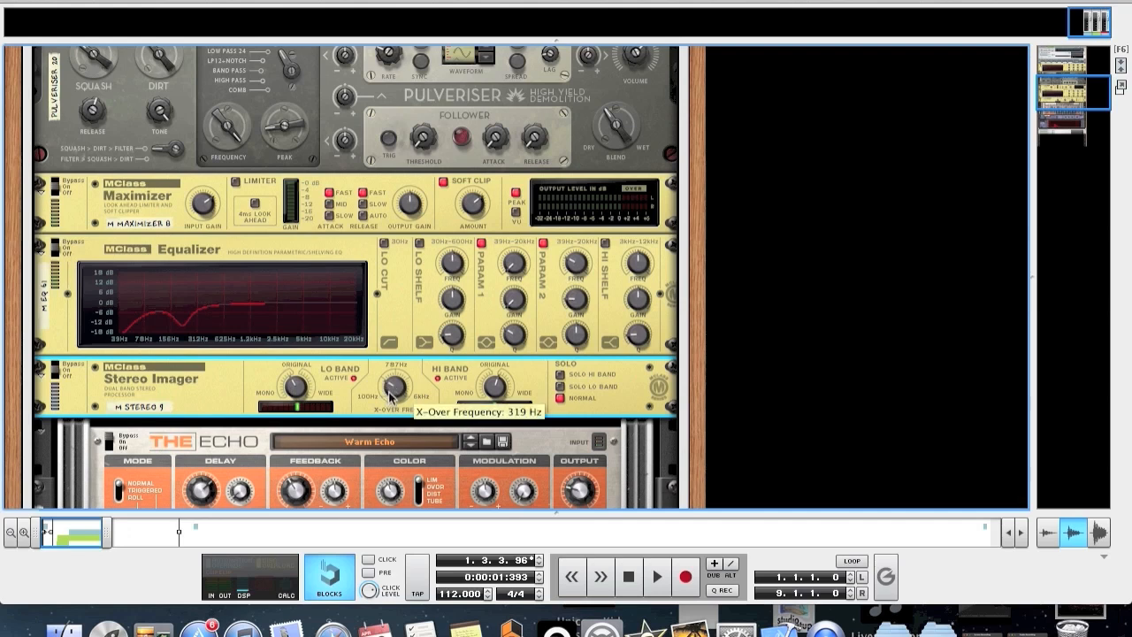
mouse_move(289, 390)
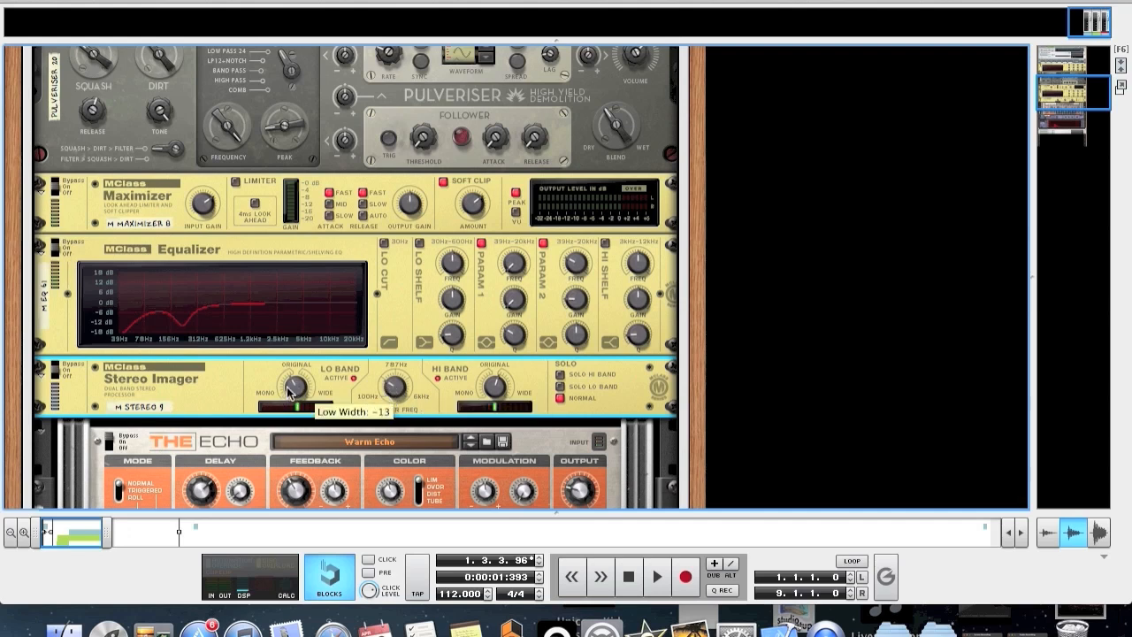
mouse_move(496, 389)
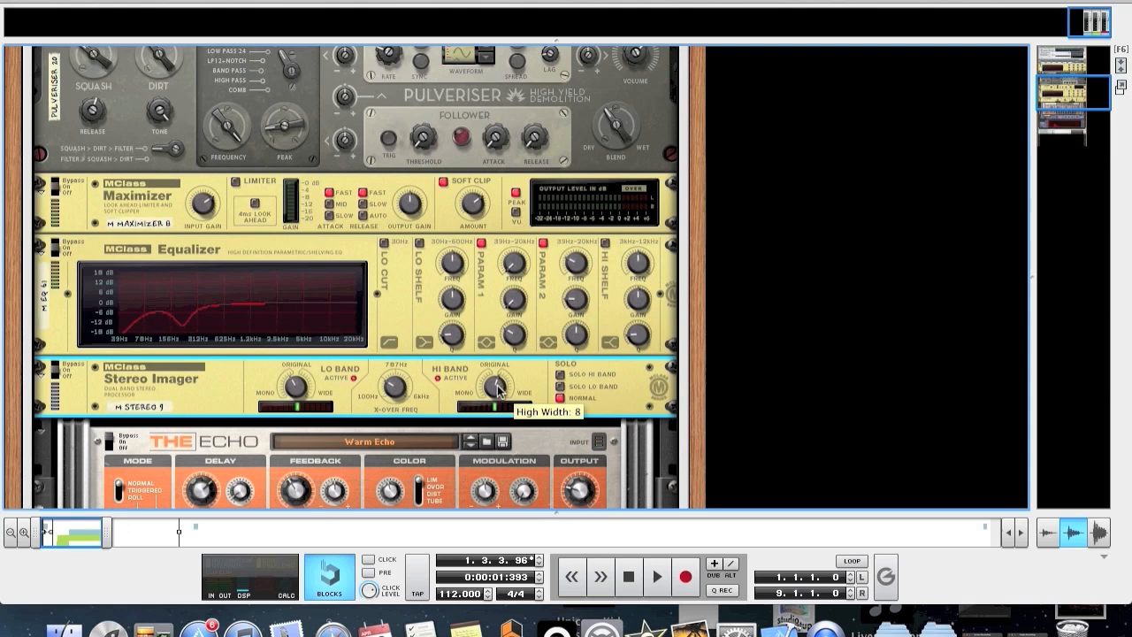
scroll(496, 388, "down", 5)
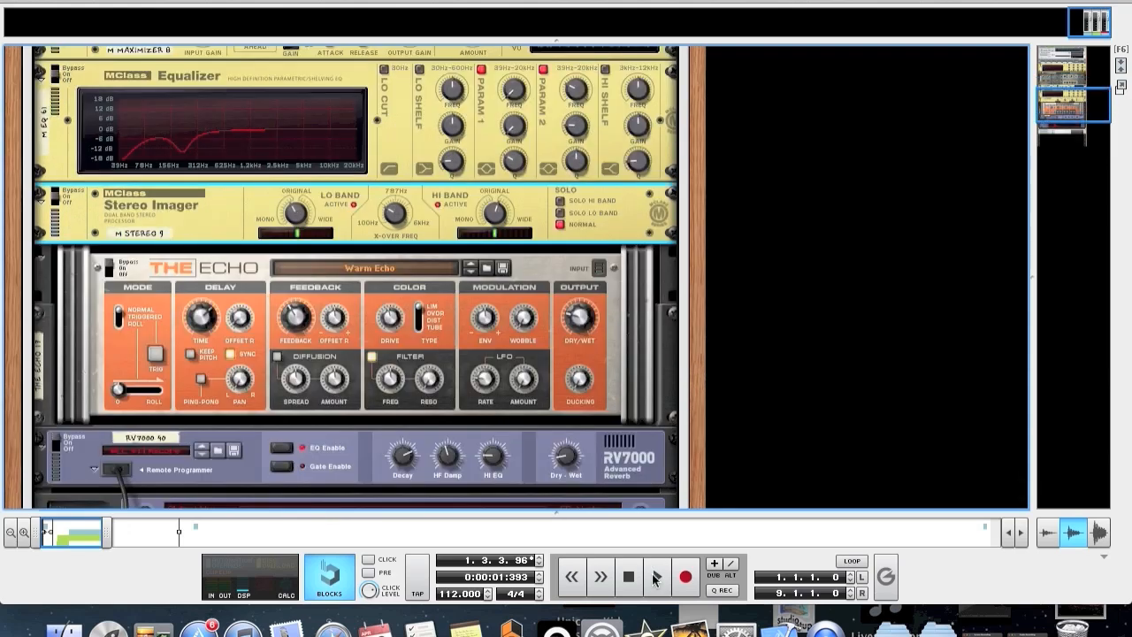
left_click(628, 576)
left_click(657, 575)
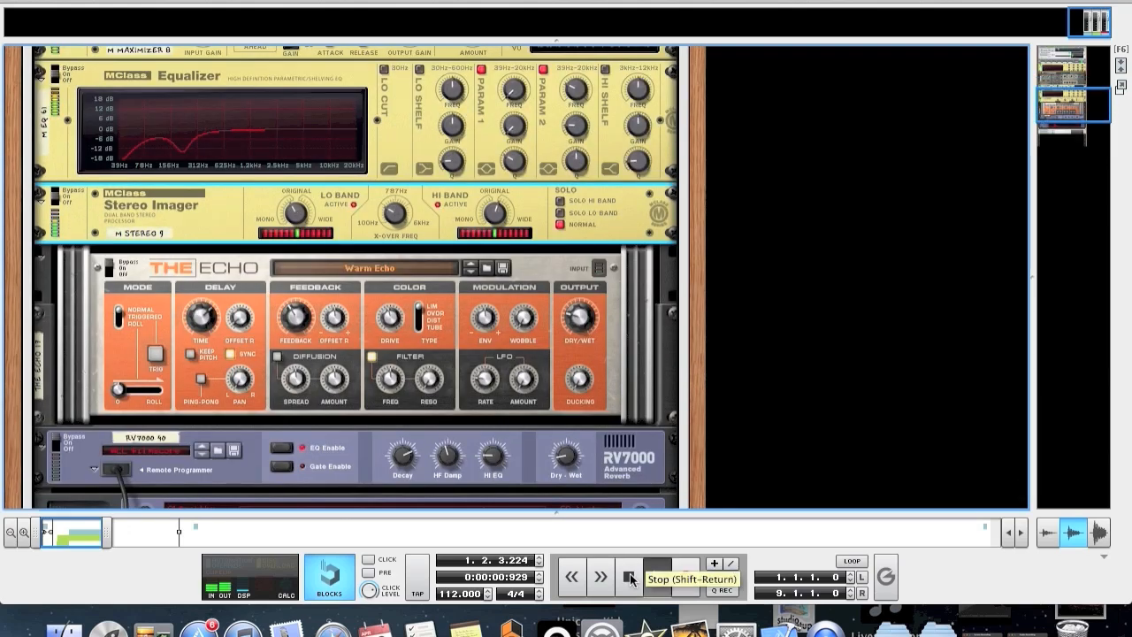
left_click(628, 576)
- Switch on The Echo, check its delay settings and play the drum hit through it
left_click(108, 270)
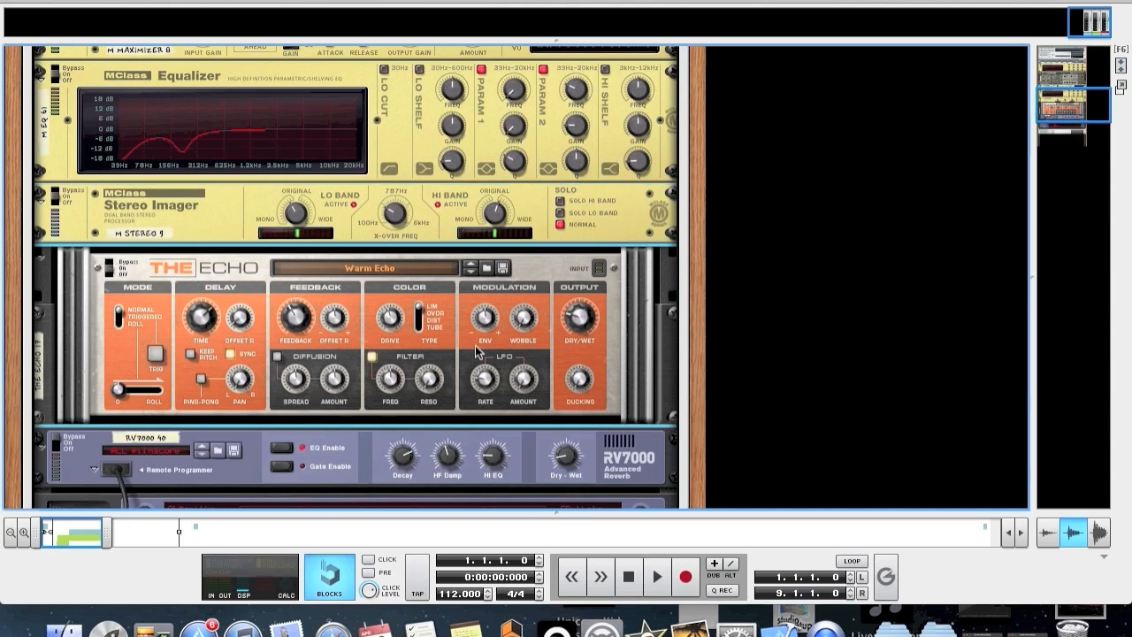
mouse_move(287, 318)
mouse_move(199, 325)
mouse_move(240, 323)
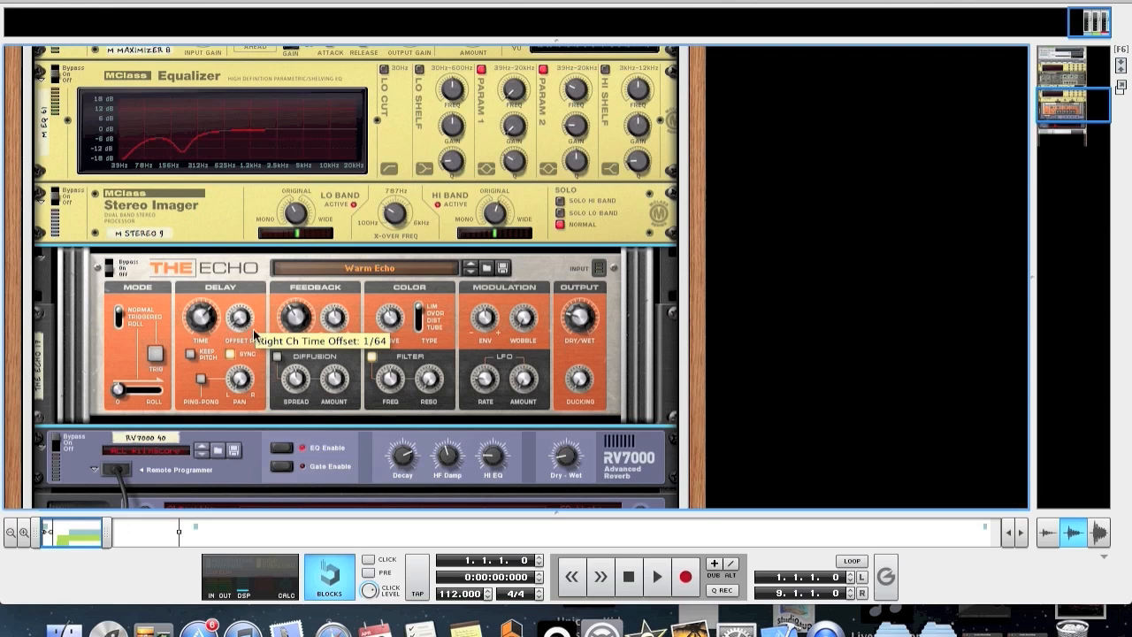
left_click(657, 575)
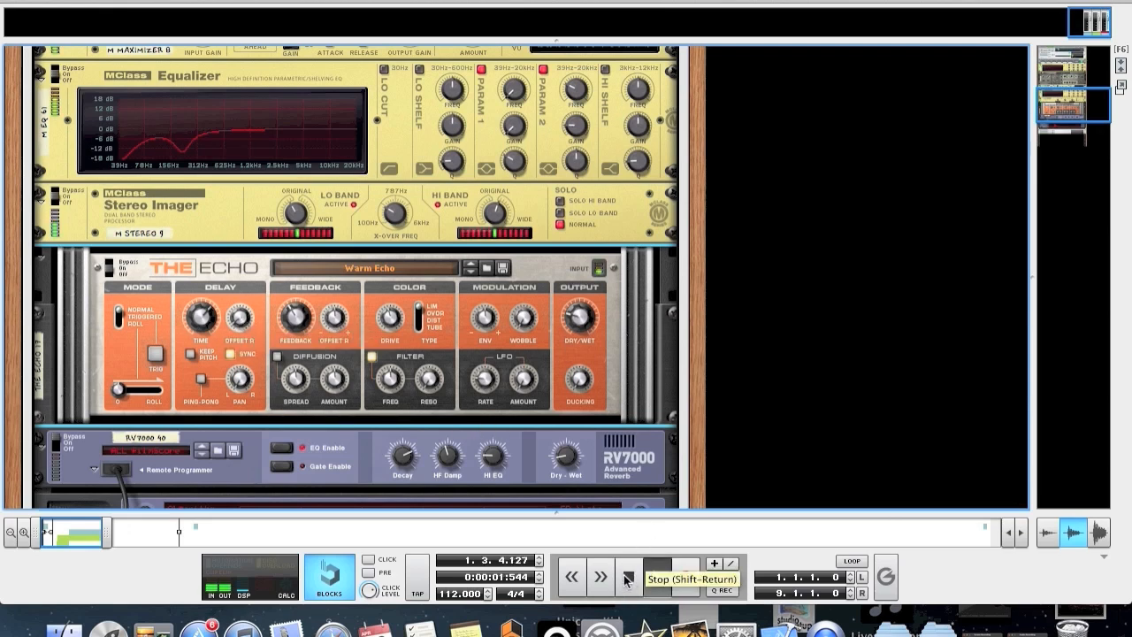
left_click(626, 576)
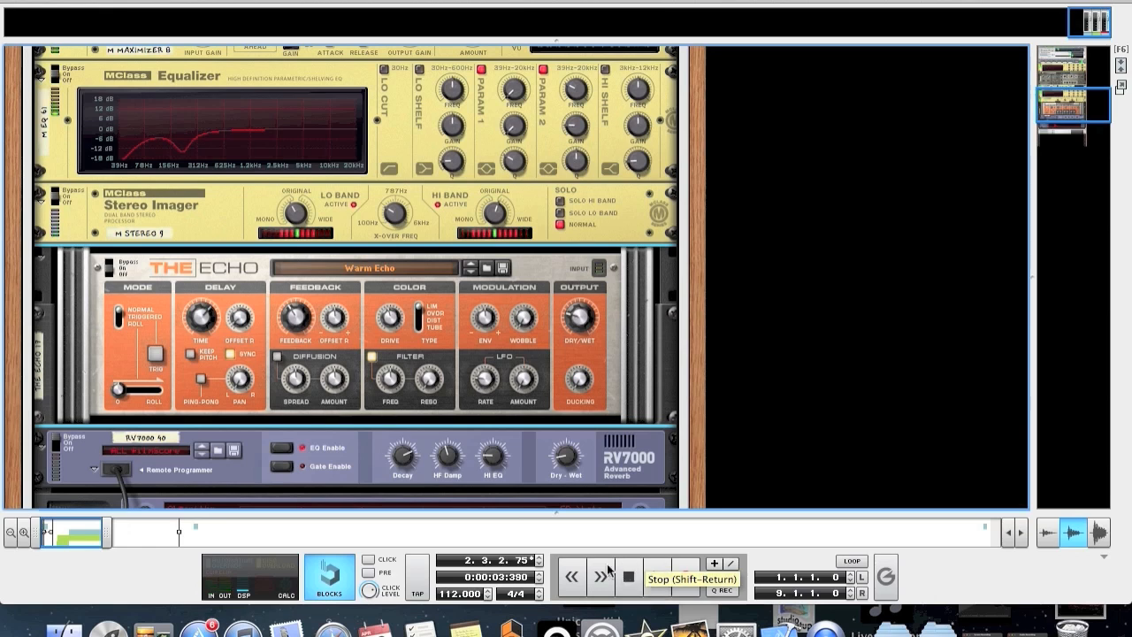
- Switch on the RV7000 reverb and check its Dry/Wet amount
left_click(93, 470)
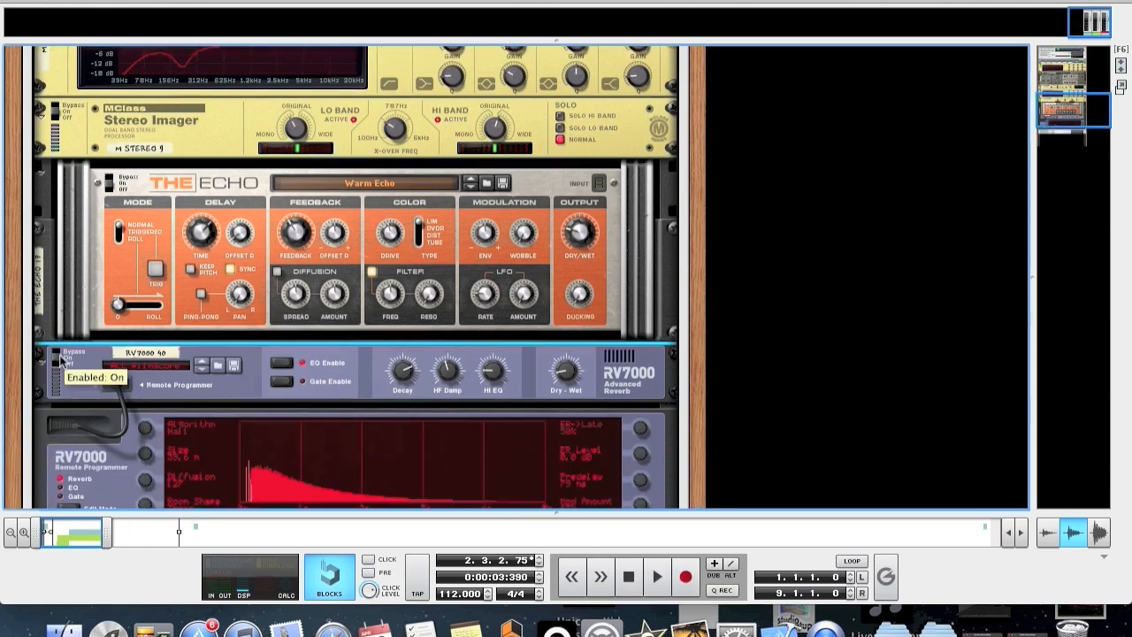
scroll(106, 376, "down", 1)
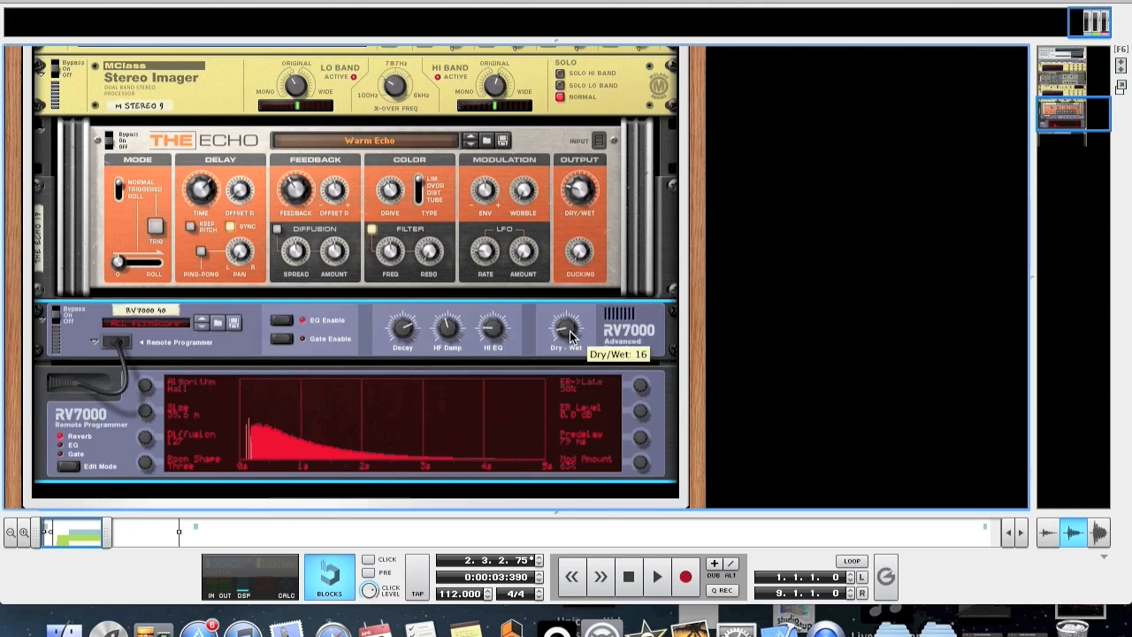
- Compare the Big Drum Hit by playing it with the full insert effects chain and with the chain bypassed
scroll(506, 456, "up", 15)
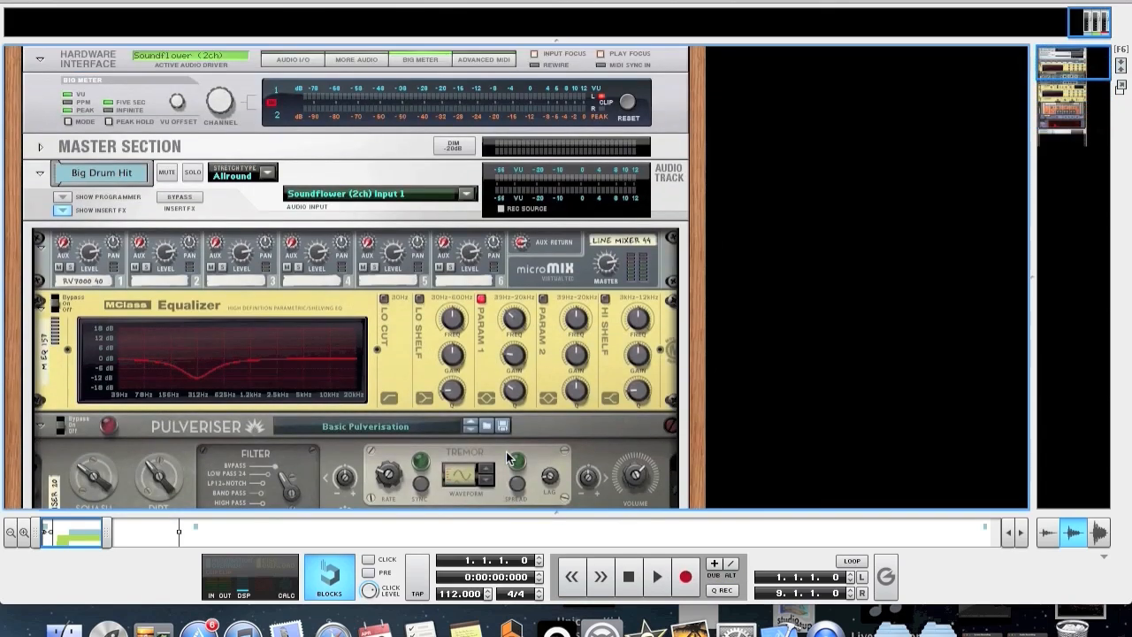
left_click(629, 576)
key("space")
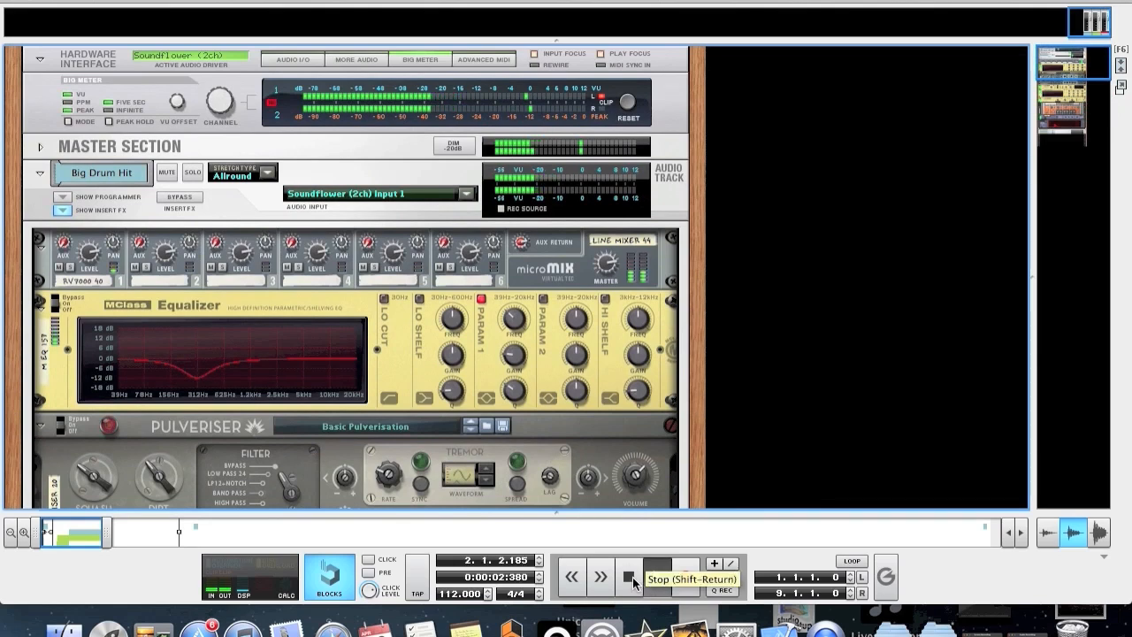
left_click(629, 577)
left_click(179, 196)
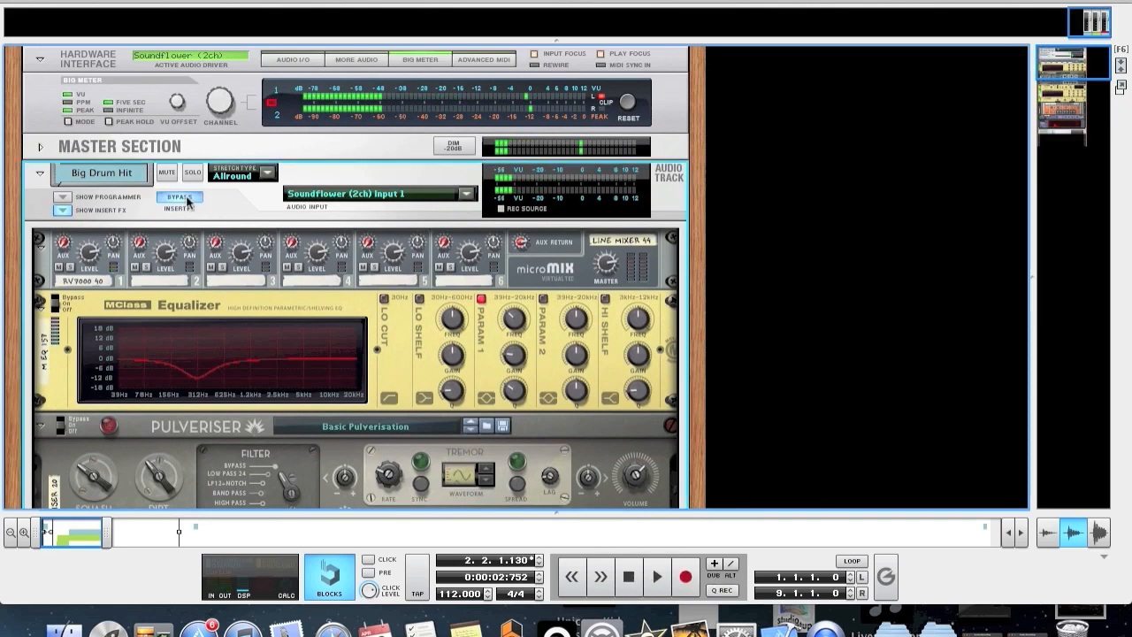
left_click(629, 576)
left_click(657, 576)
left_click(629, 577)
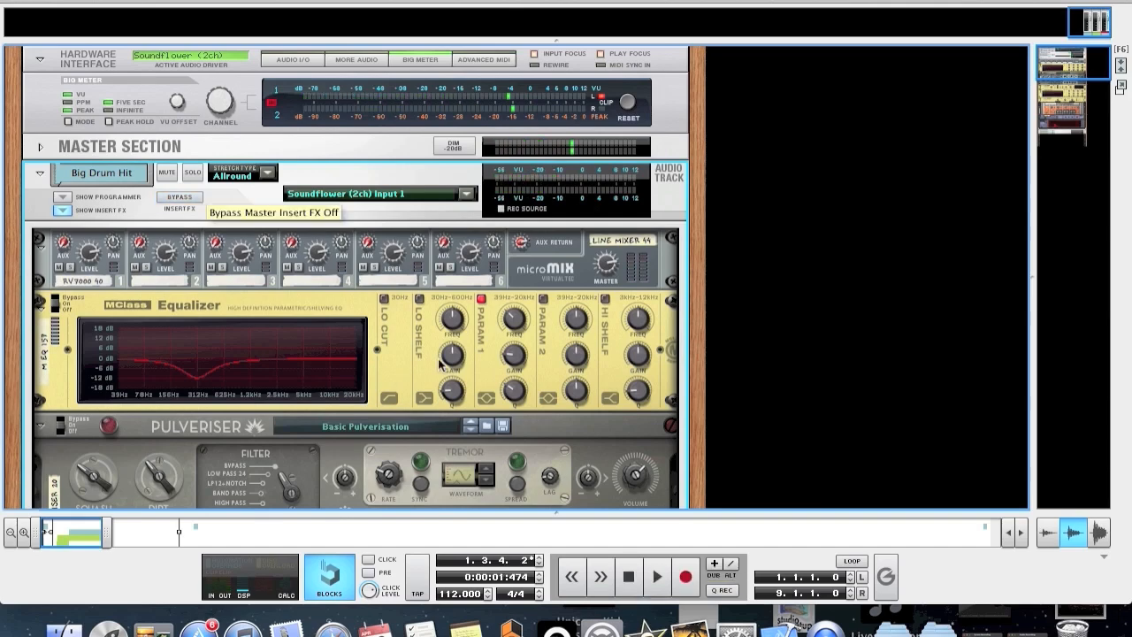
- Return to the sequencer and view the Cinima Drums (Full) and Cinama Perc. clips up to about bar 49
scroll(466, 336, "down", 5)
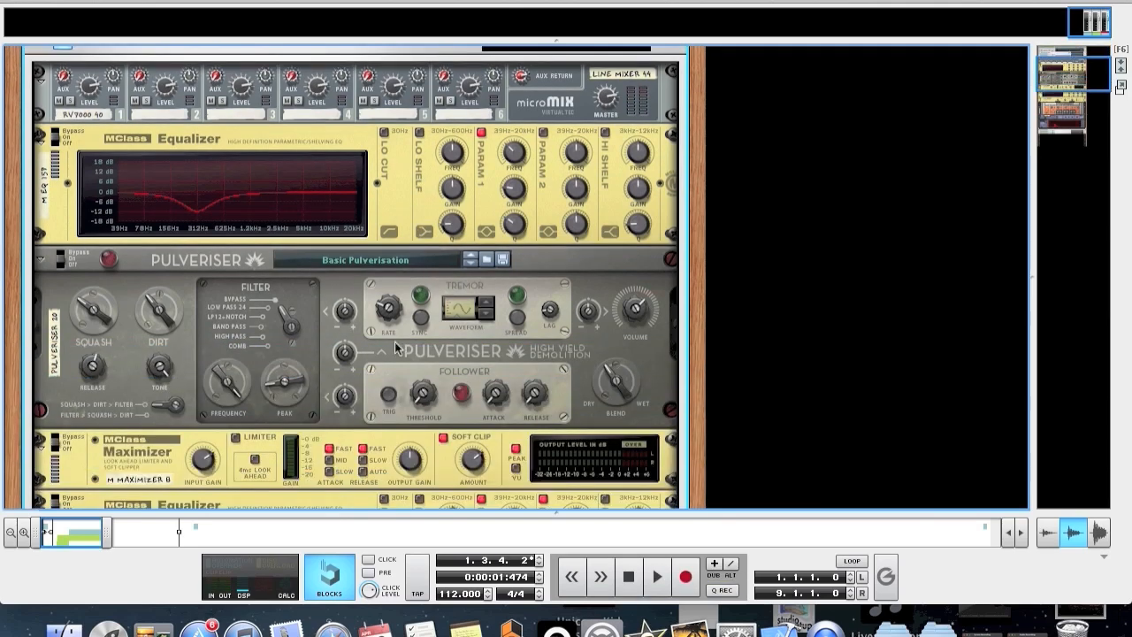
left_click_drag(570, 513, 556, 42)
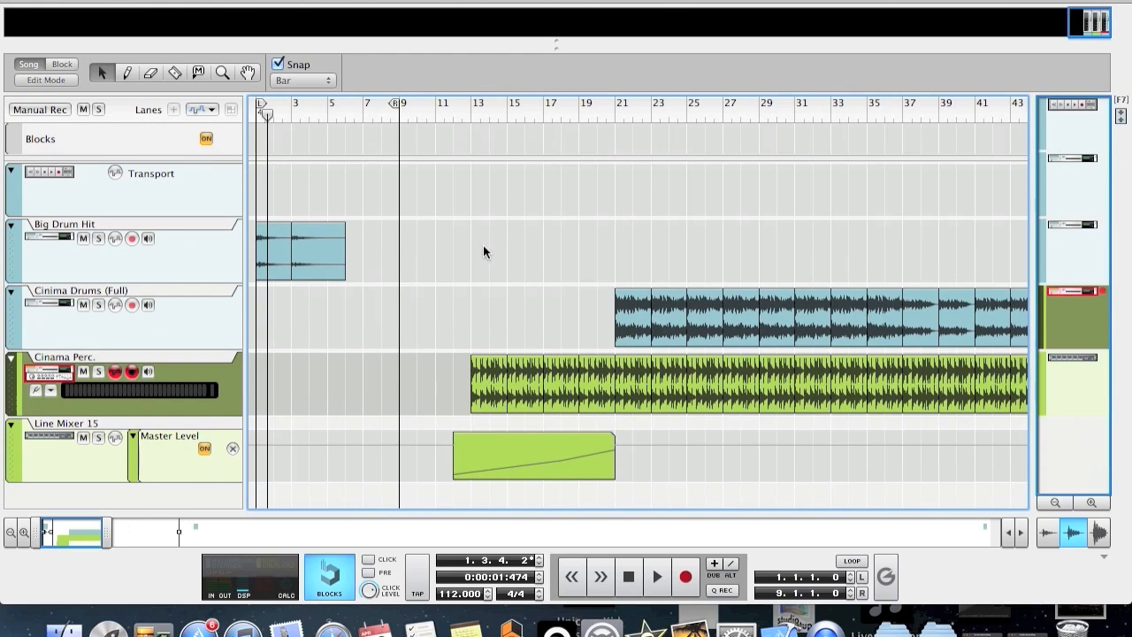
scroll(463, 255, "right", 5)
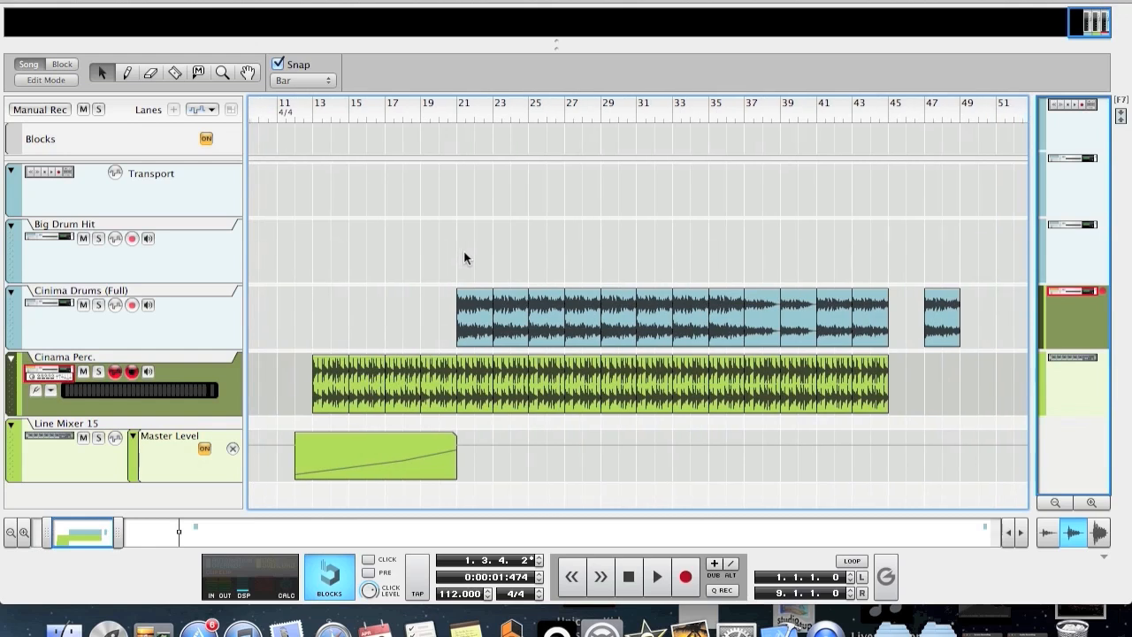
- Play the Cinima Drums (Full) clip at bars 47 to 49 and select its track
scroll(463, 258, "right", 3)
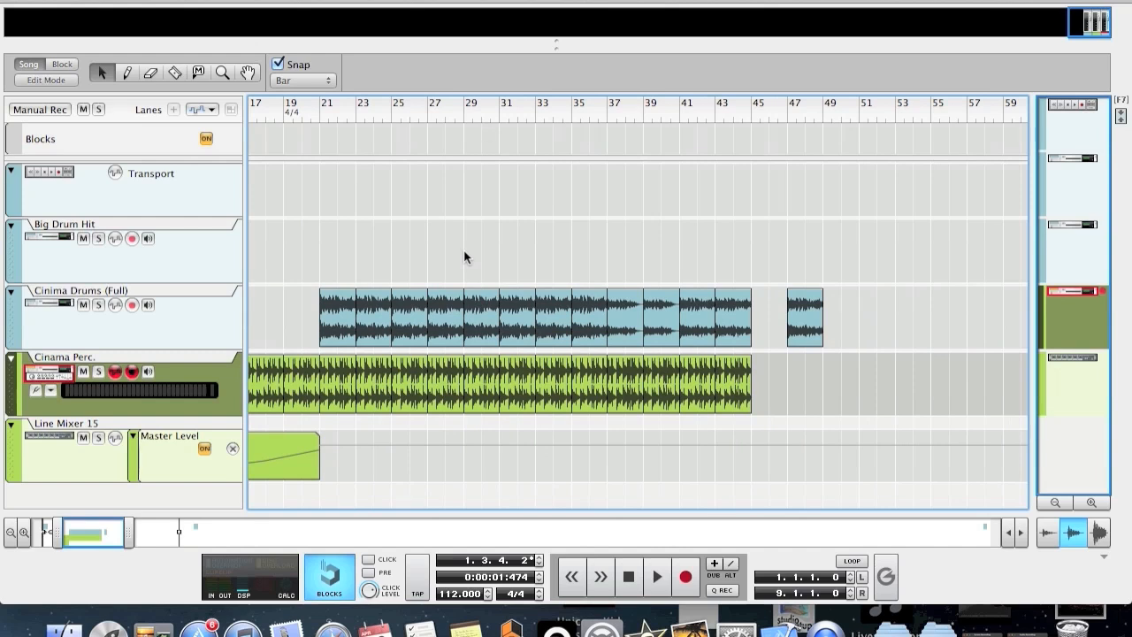
scroll(184, 531, "right", 3)
mouse_move(135, 534)
left_mouse_down()
mouse_move(104, 531)
mouse_move(121, 533)
left_mouse_up()
left_click(431, 120)
key("space")
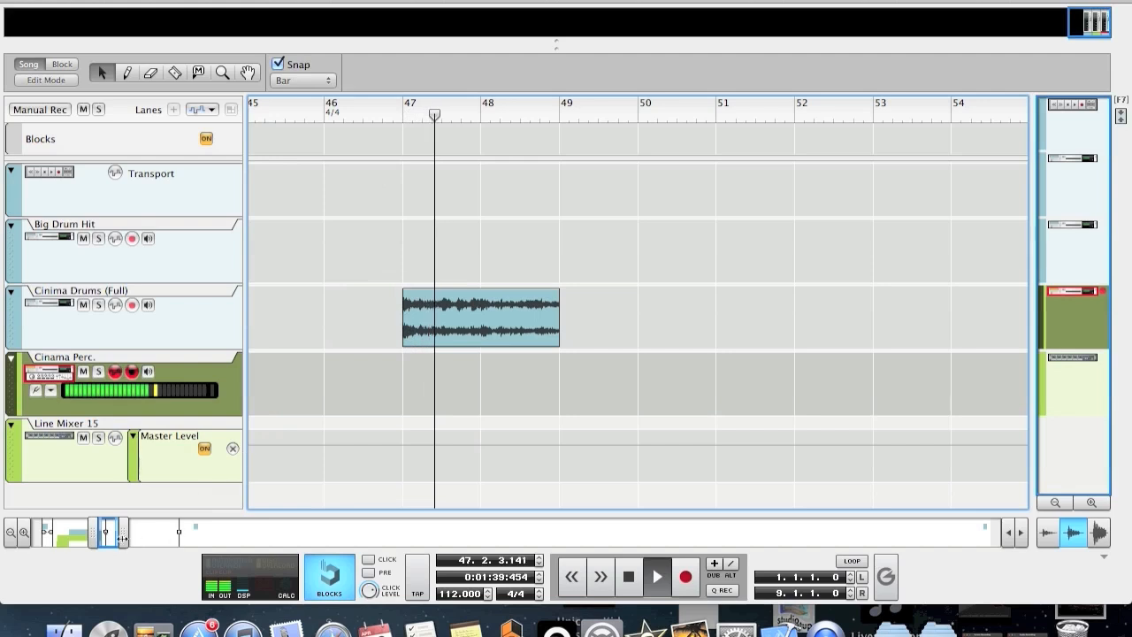
left_click_drag(124, 535, 119, 534)
key("Up")
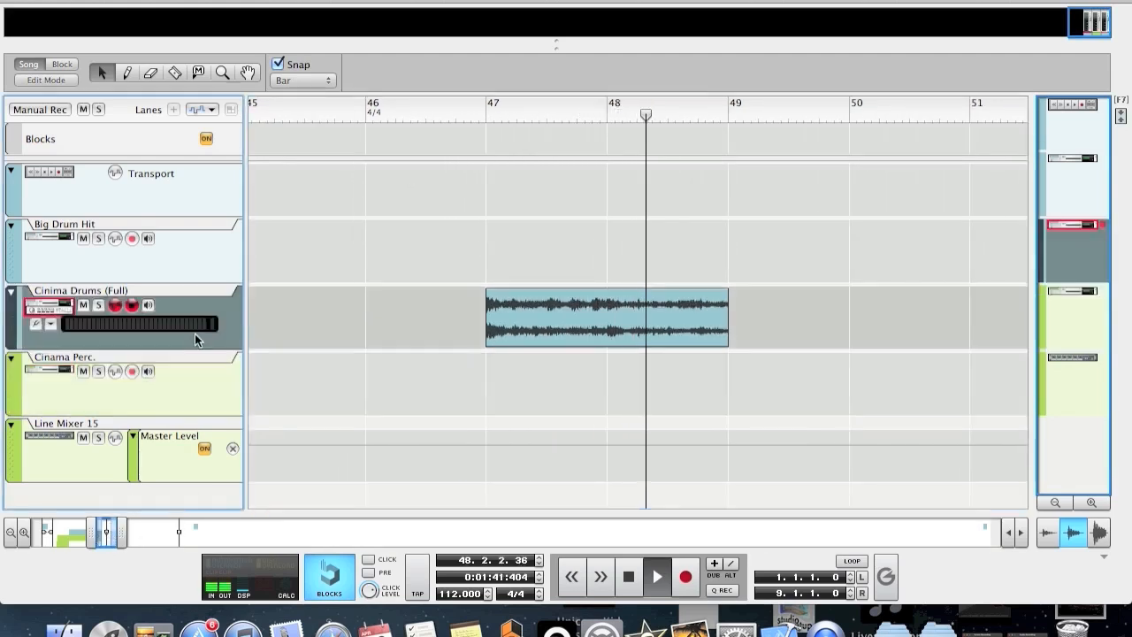
key("space")
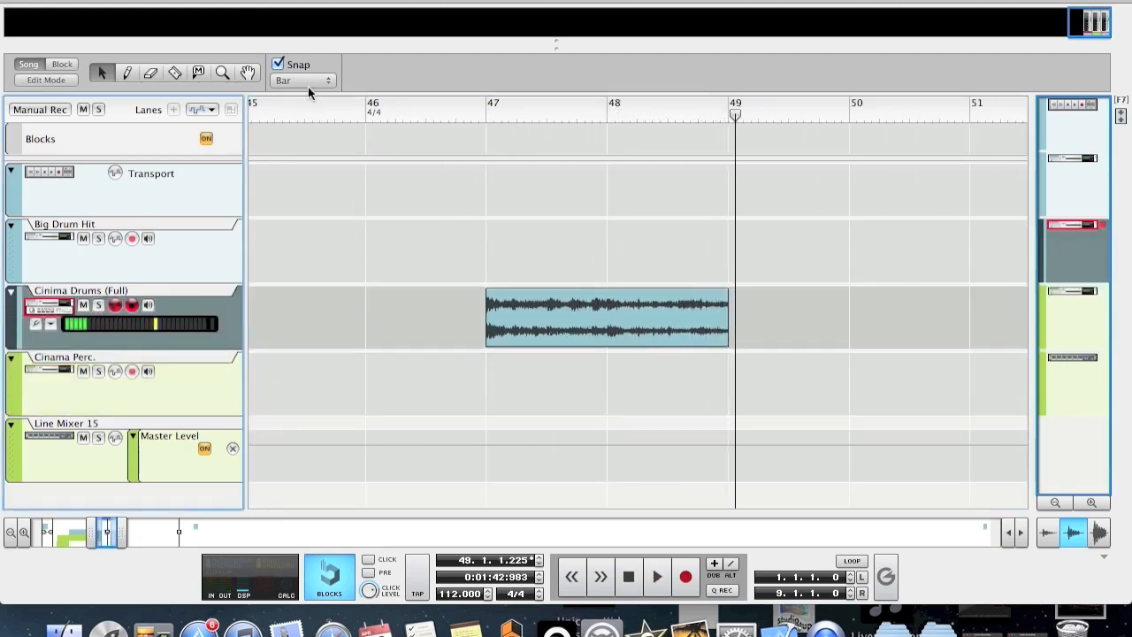
- Set the snap value to 1/8 and split the Cinima Drums (Full) clip at bar 47 at every eighth note
left_click(308, 83)
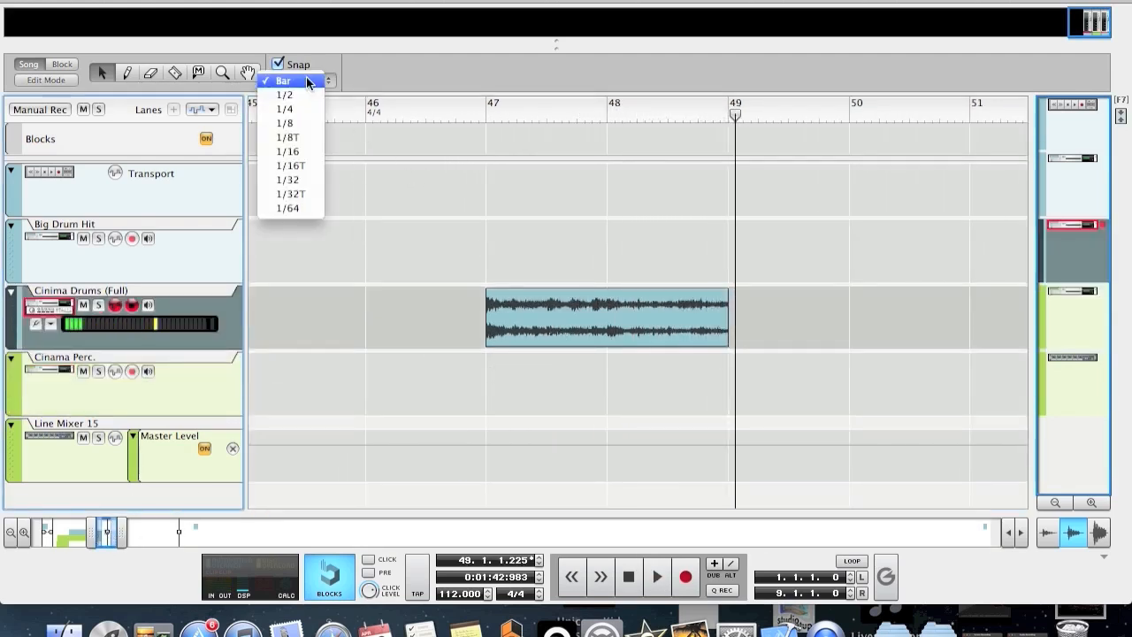
left_click(302, 124)
key("r")
left_click(502, 315)
left_click(517, 315)
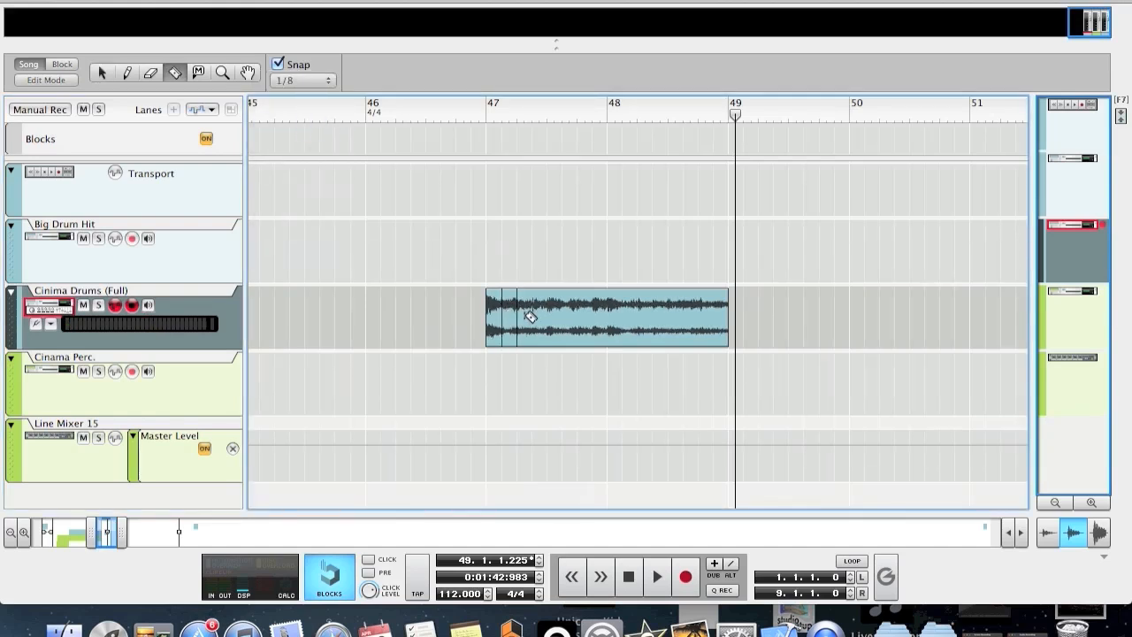
left_click(531, 314)
left_click(547, 315)
left_click(562, 315)
left_click(577, 315)
left_click(592, 315)
left_click(607, 315)
left_click(622, 315)
left_click(637, 315)
left_click(652, 315)
left_click(667, 315)
left_click(682, 315)
left_click(697, 315)
left_click(712, 315)
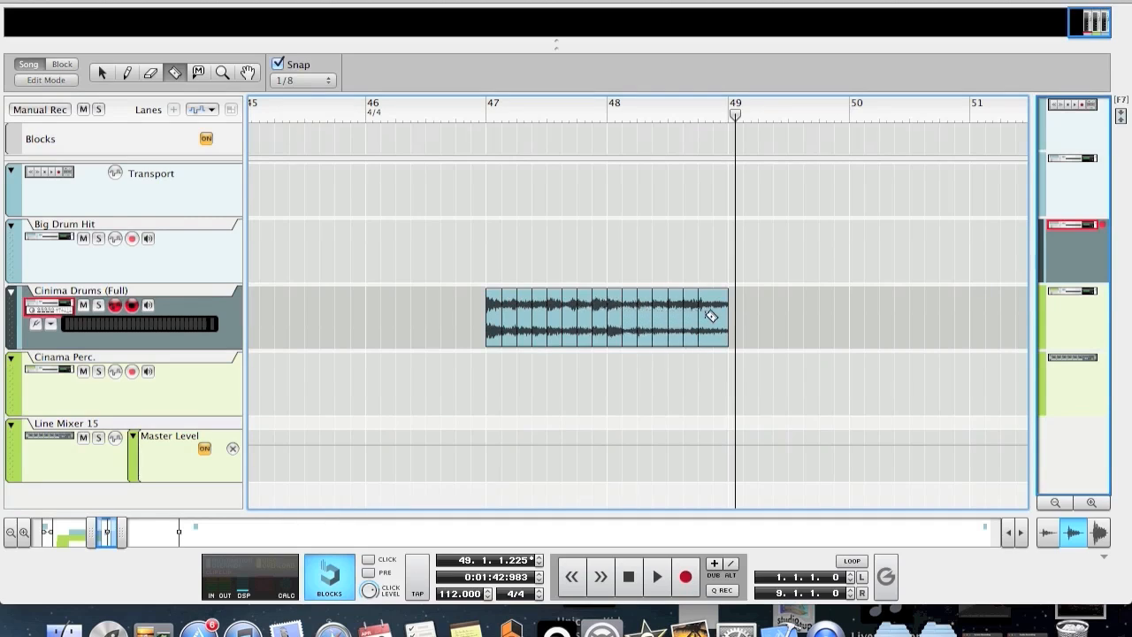
- Mute the Cinama Perc. track and move all the eighth-note drum slices down onto it
key("q")
key("h")
left_click(293, 116)
left_click_drag(254, 302, 895, 315)
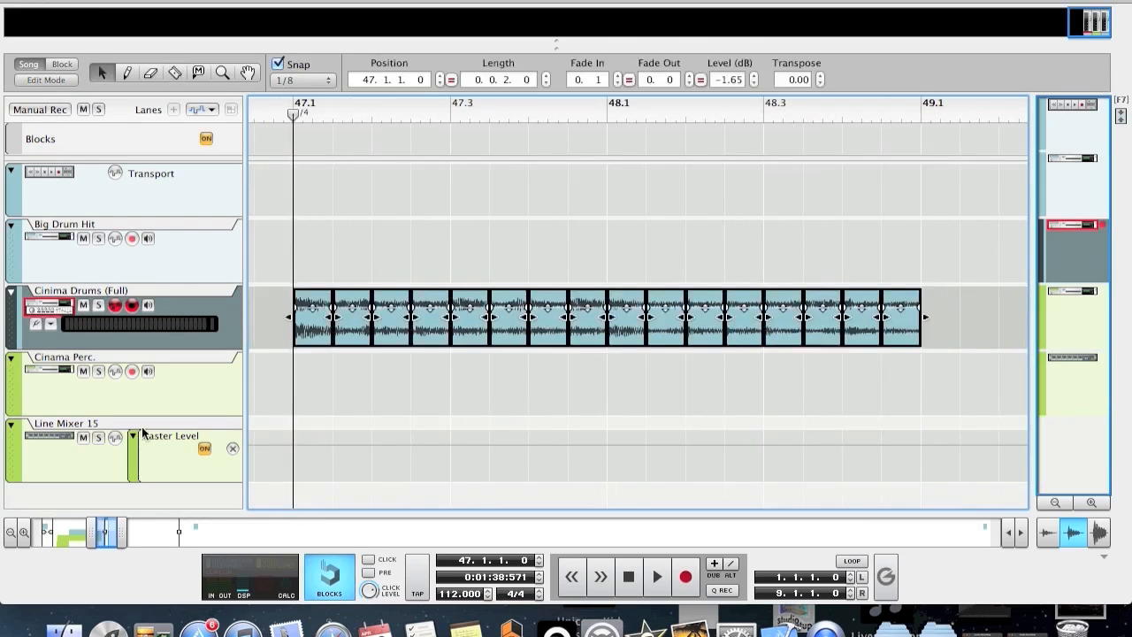
left_click(83, 372)
mouse_move(304, 341)
left_mouse_down()
mouse_move(305, 402)
mouse_move(308, 336)
left_mouse_up()
- Bring four slices back to Cinima Drums (Full) in a new order between 47.1 and 47.3, and play the result
left_click(307, 292)
left_click_drag(552, 407, 357, 319)
left_click(518, 422)
left_click_drag(469, 394, 390, 336)
left_click_drag(509, 389, 434, 326)
key("space")
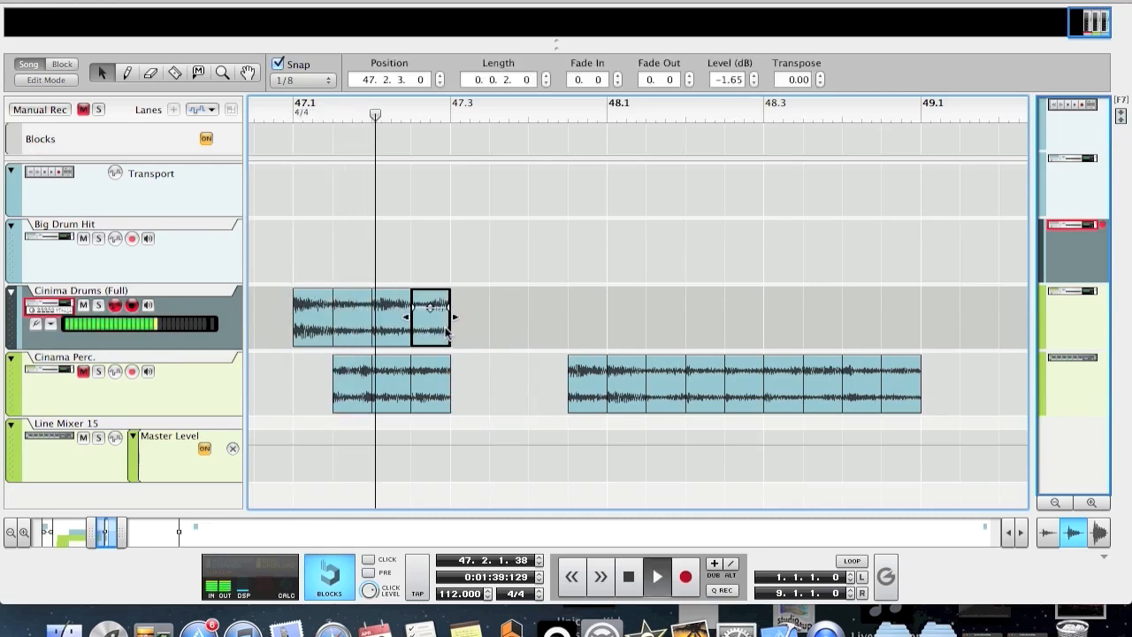
key("space")
left_click(411, 118)
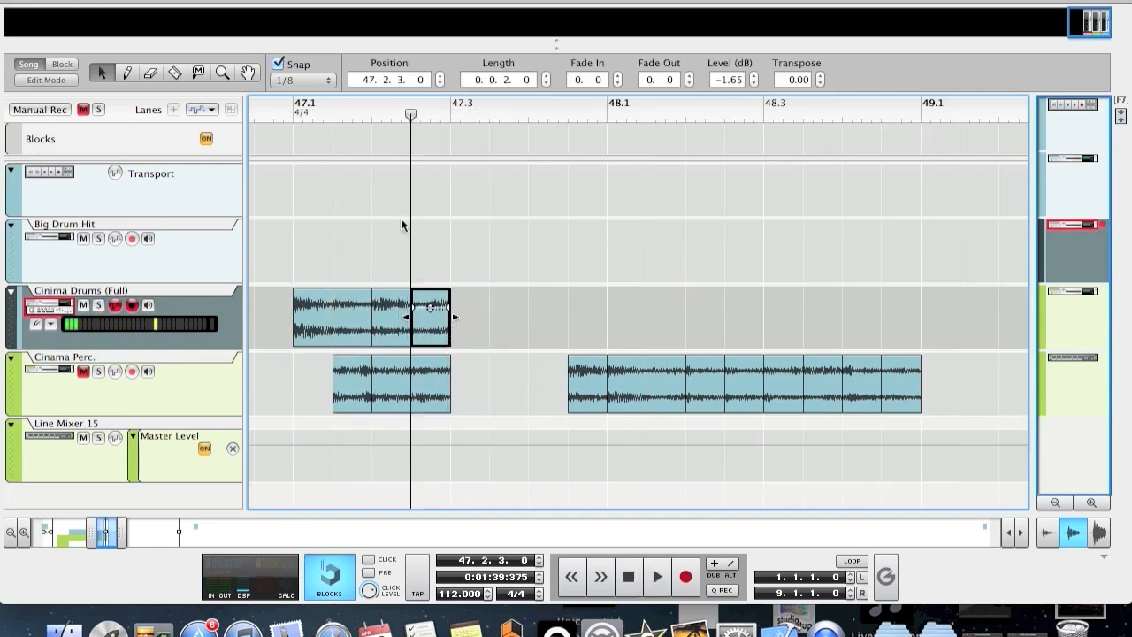
- Copy more slices into Cinima Drums (Full) to fill the pattern from 47.3 to 48.1, and play it from bar 47
left_click_drag(315, 327, 484, 314)
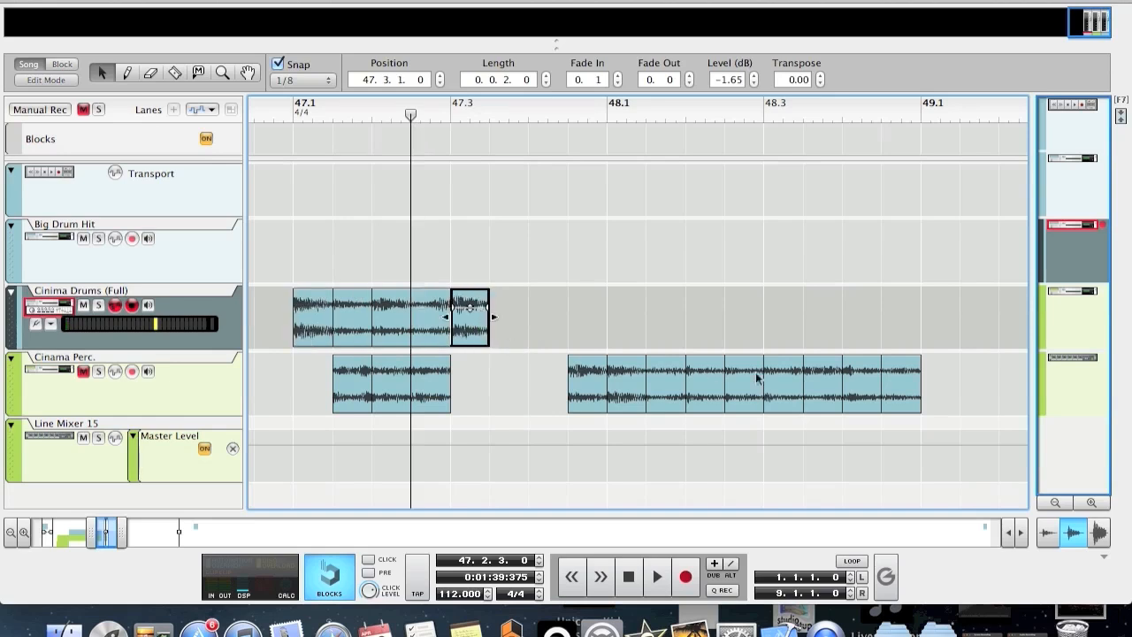
left_click_drag(796, 397, 559, 342)
key("space")
key("space")
left_click(472, 331)
left_click(297, 119)
key("space")
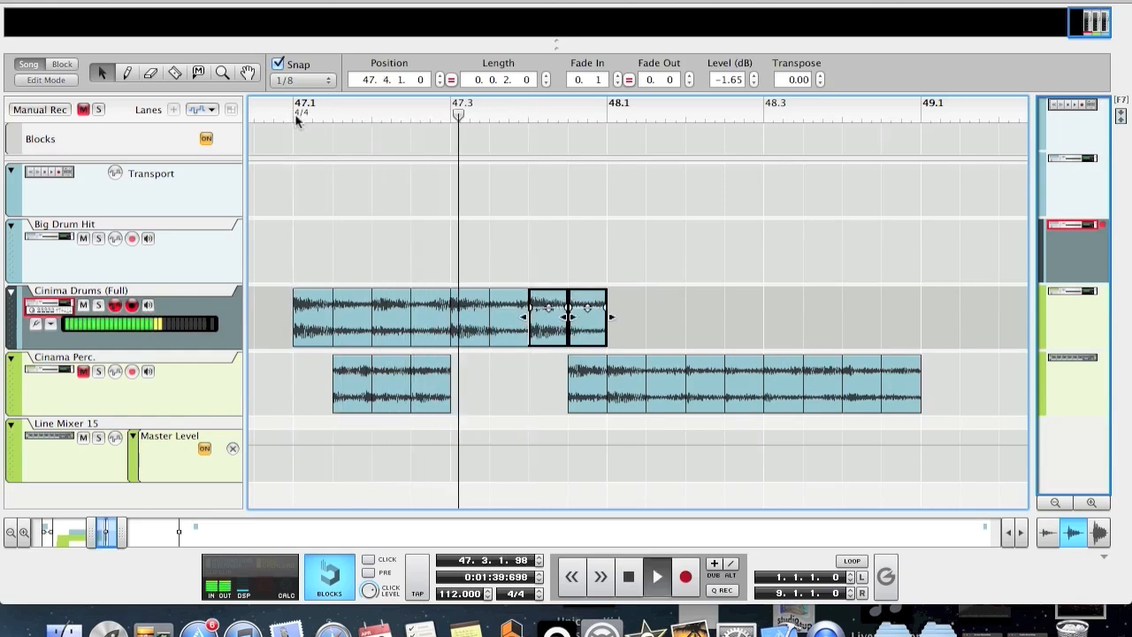
left_click(538, 278)
key("space")
- Select the rearranged slices between bars 47 and 48, and show the Cinima Drums (Full) insert effects in the rack
left_click_drag(551, 255, 301, 340)
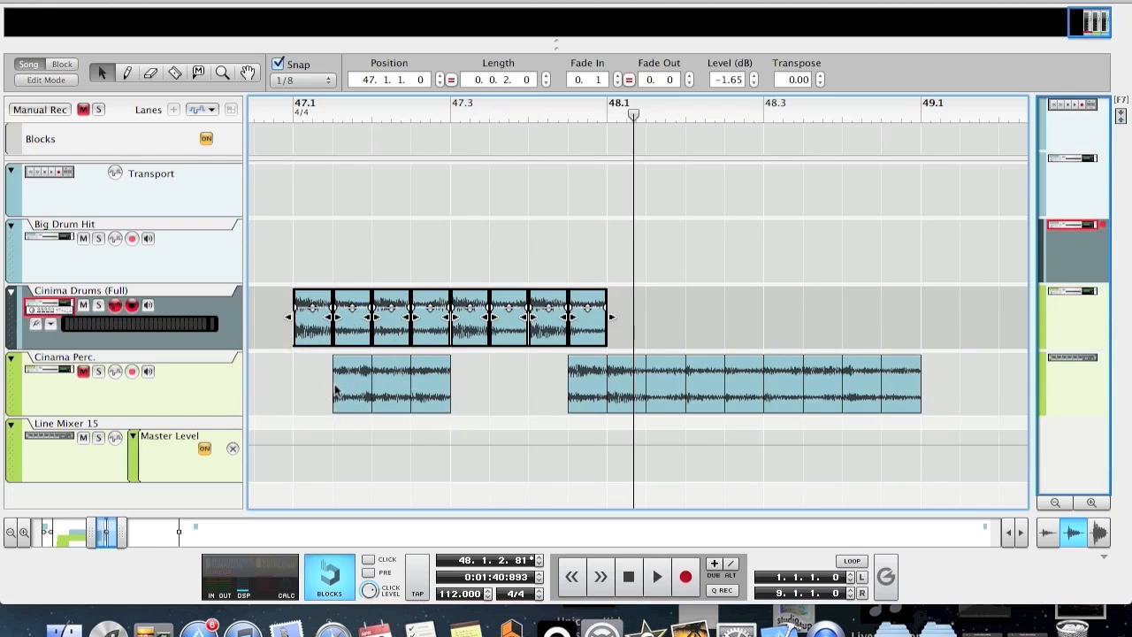
right_click(313, 297)
left_click(277, 213)
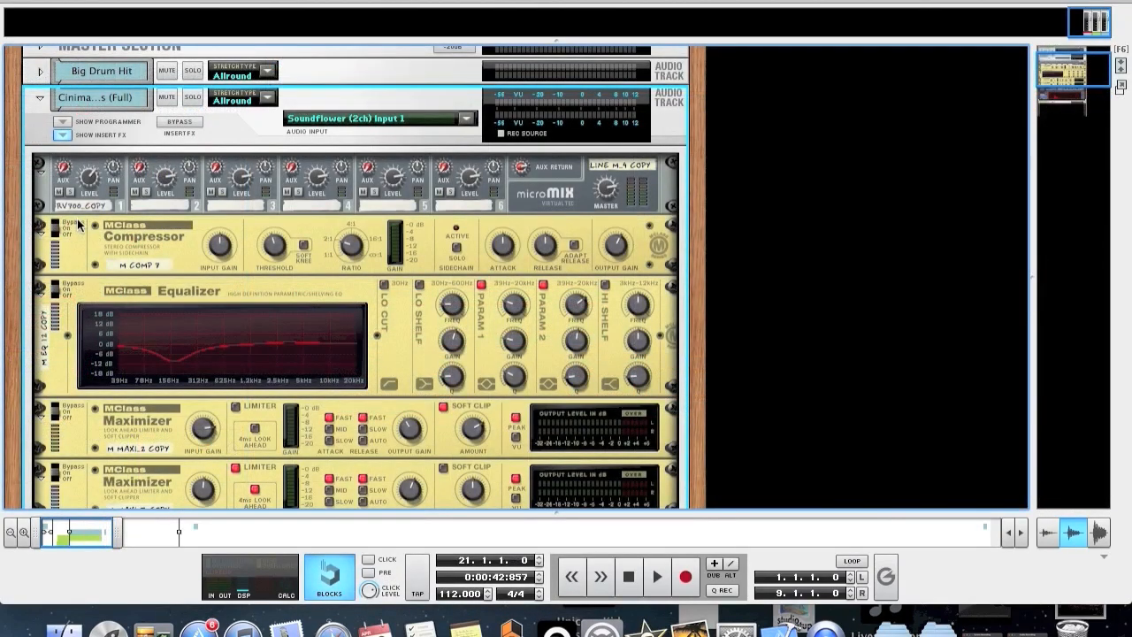
- Bypass the Cinima Drums (Full) insert effects and play the drums dry from bar 21, with the sequencer shown below the rack
left_click(181, 120)
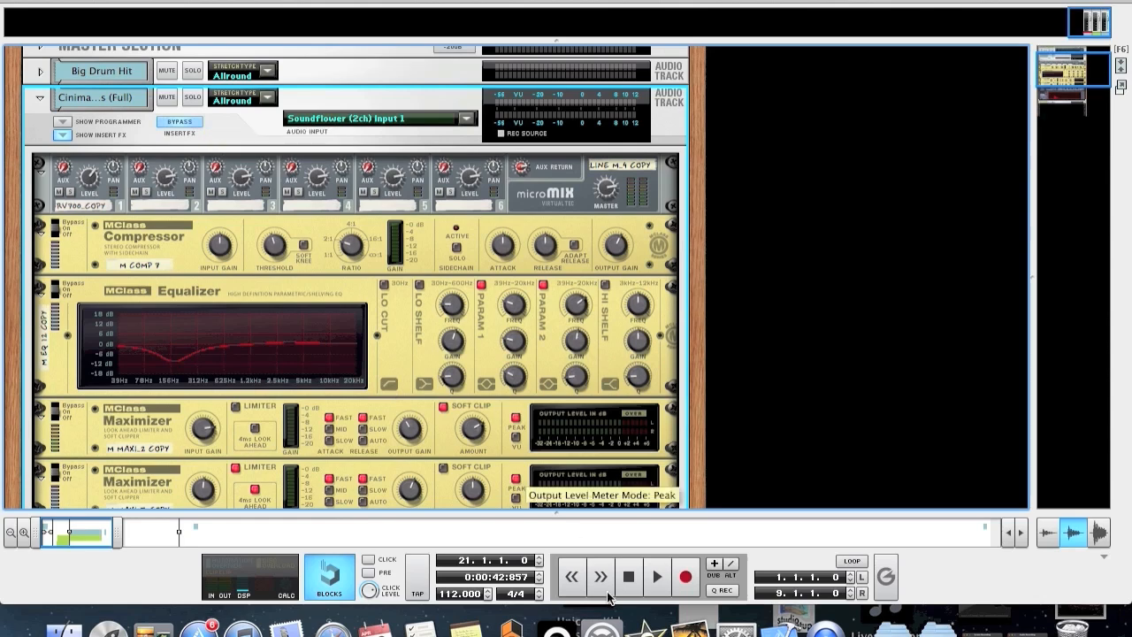
left_click_drag(566, 511, 527, 283)
key("space")
scroll(510, 433, "down", 4)
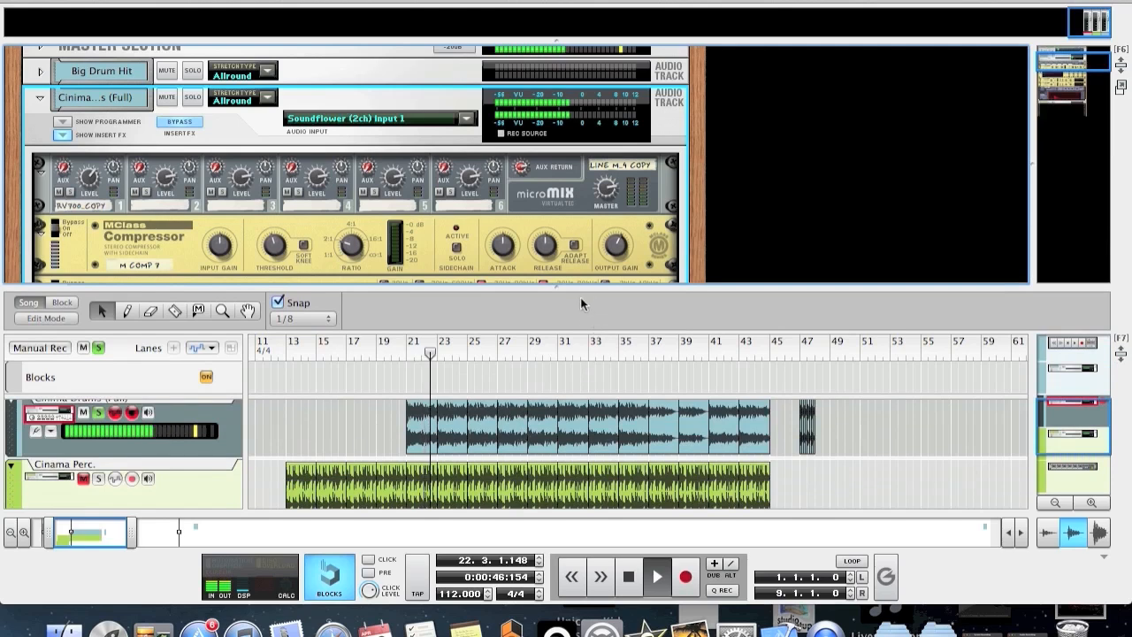
key("space")
- Play the drums again from just before bar 21 with the insert effects active, and enlarge the rack view
left_click(405, 354)
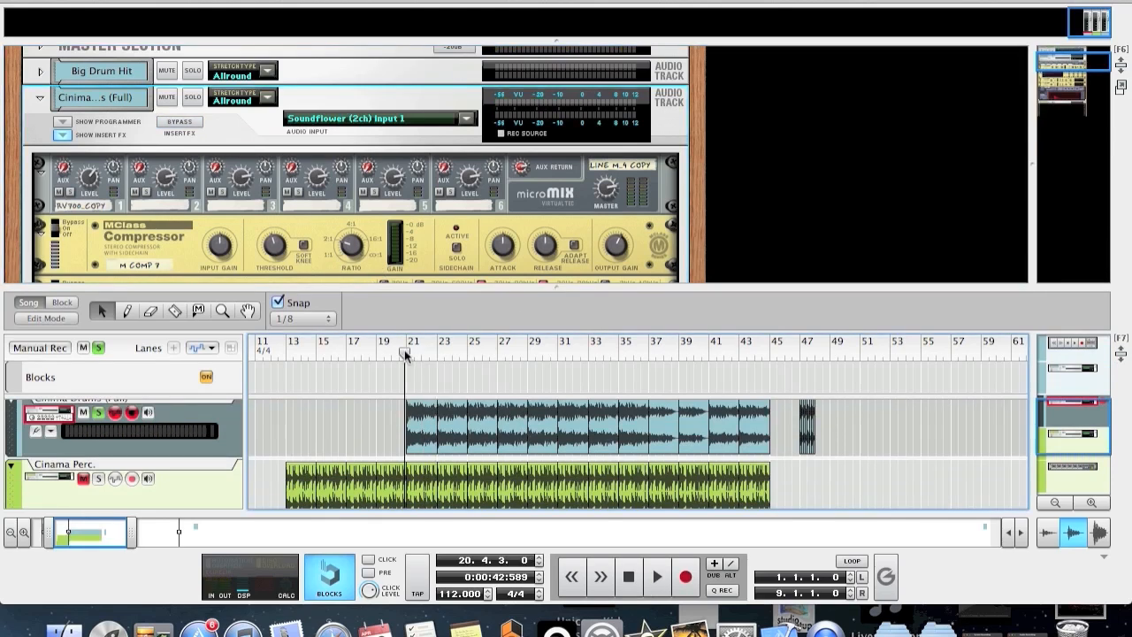
key("space")
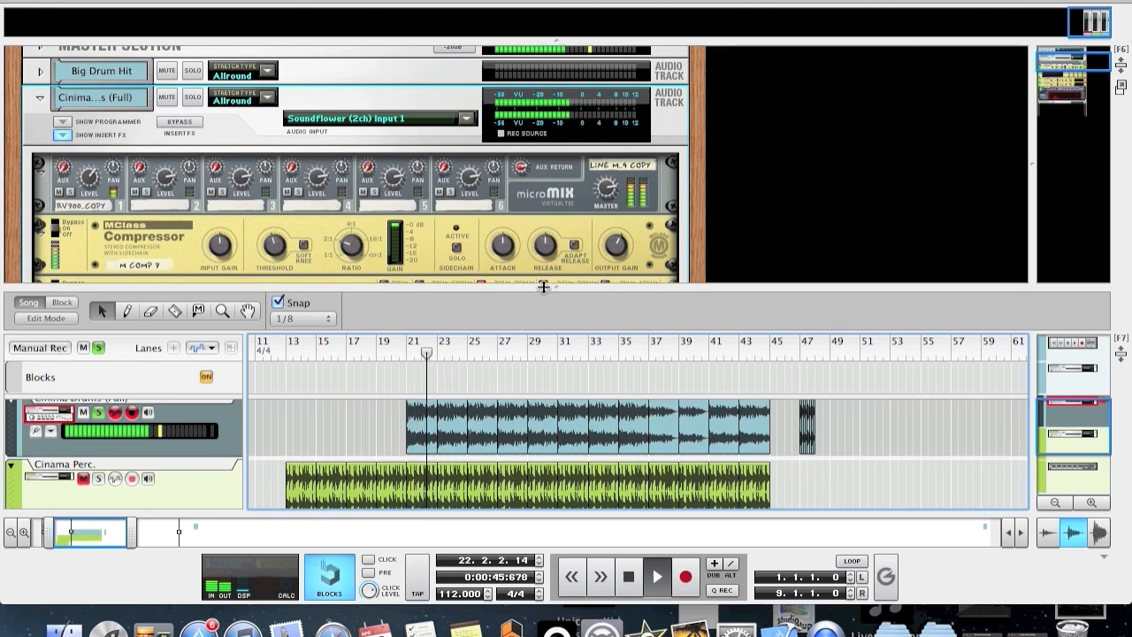
key("space")
left_click_drag(543, 286, 543, 511)
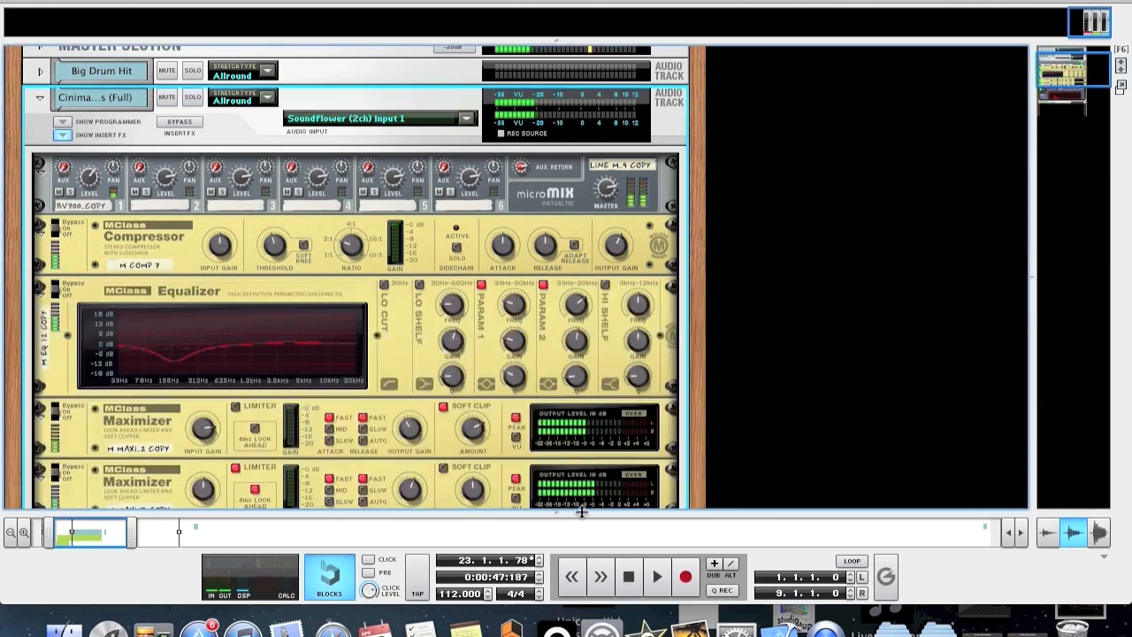
- Check the ratio and threshold settings of the MClass Compressor on Cinima Drums (Full)
scroll(104, 207, "up", 2)
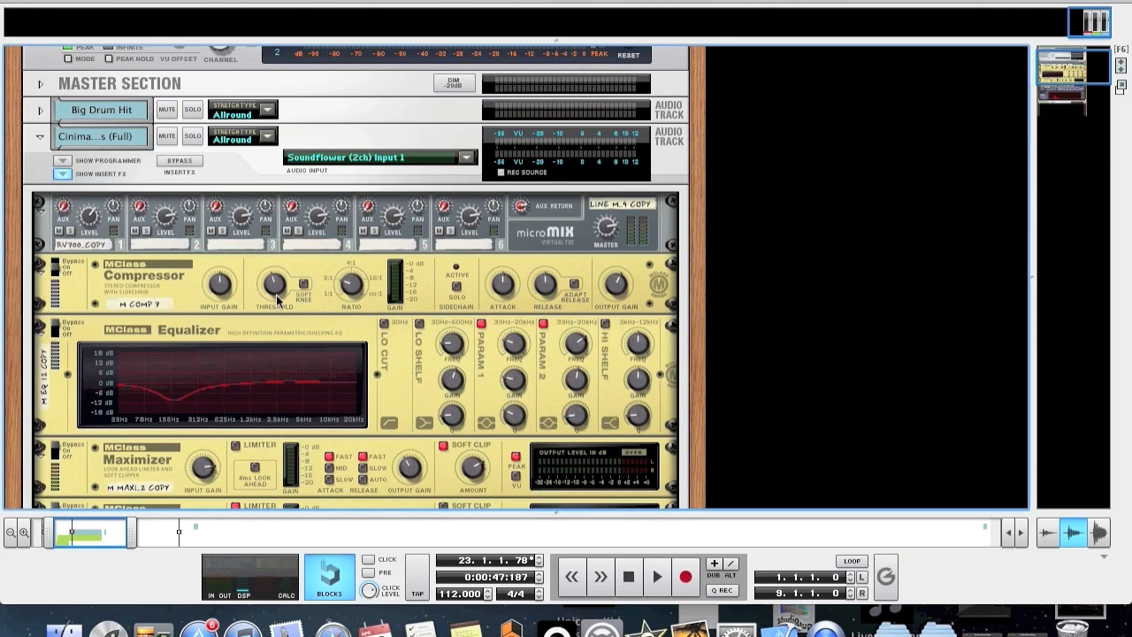
left_click_drag(334, 306, 329, 285)
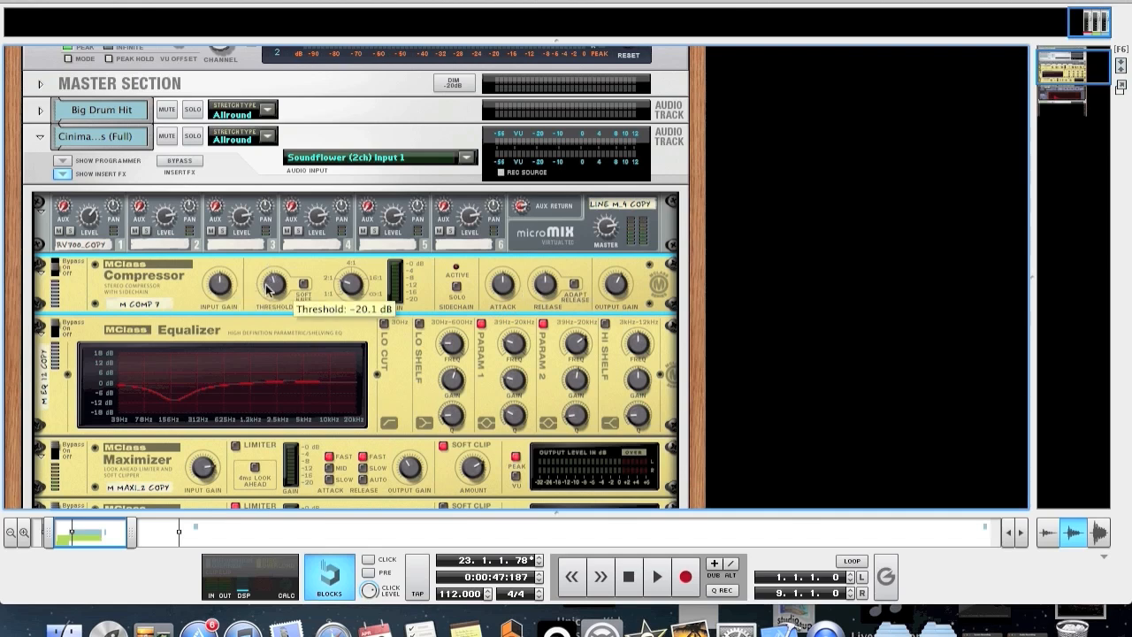
scroll(221, 296, "down", 2)
- Switch on the MClass Equalizer and compare the playing drums with its Parametric 1 band off and on
left_click(77, 315)
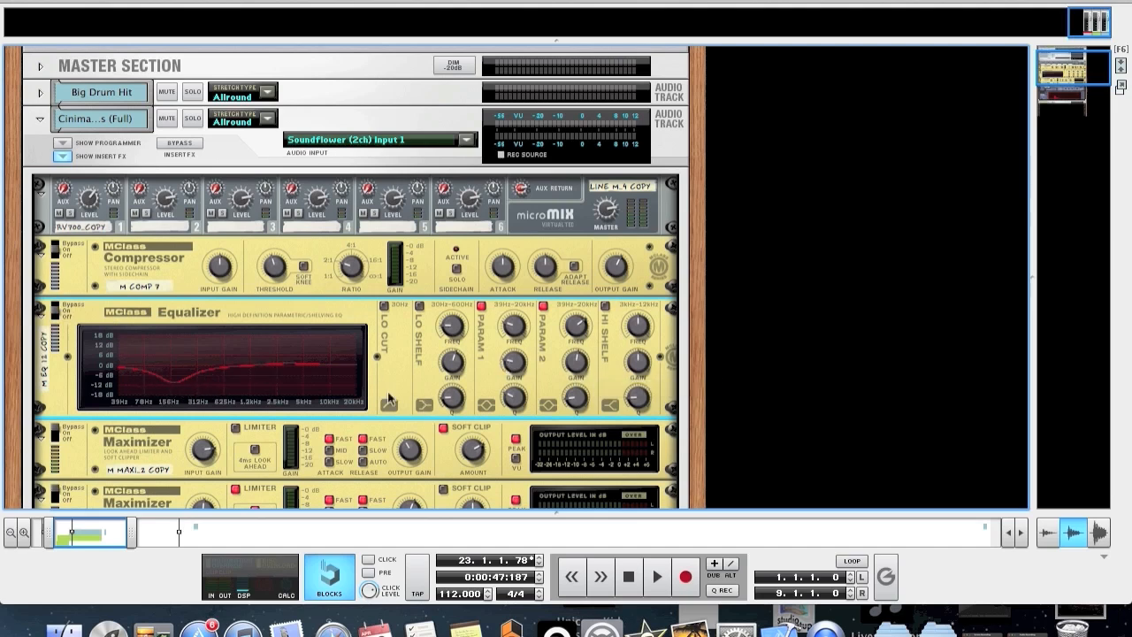
scroll(192, 385, "down", 1)
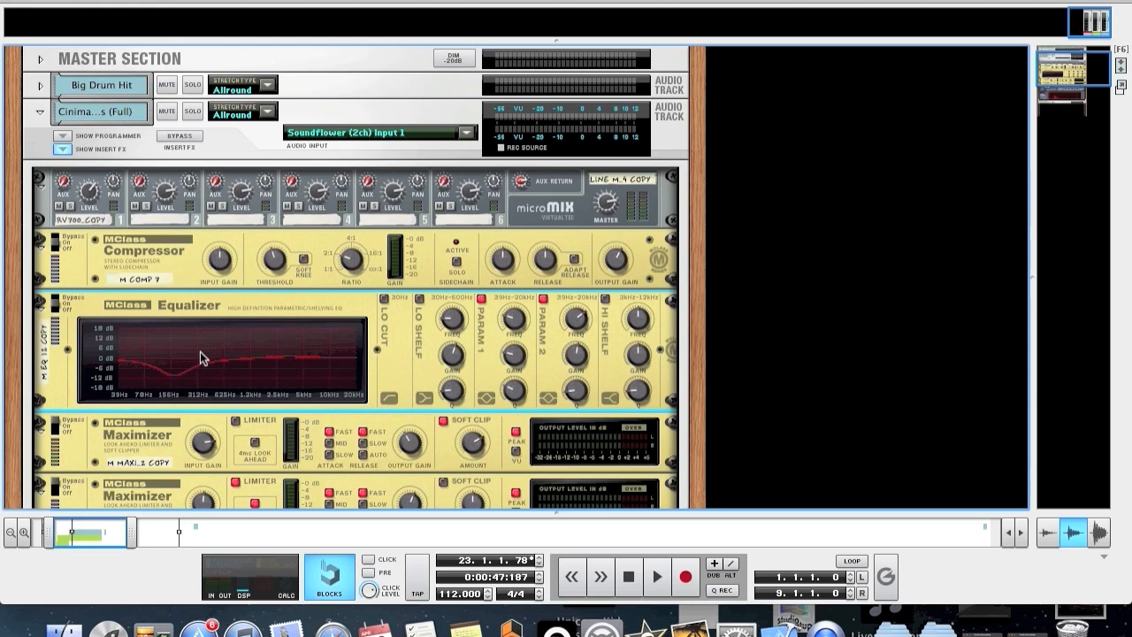
left_click(657, 579)
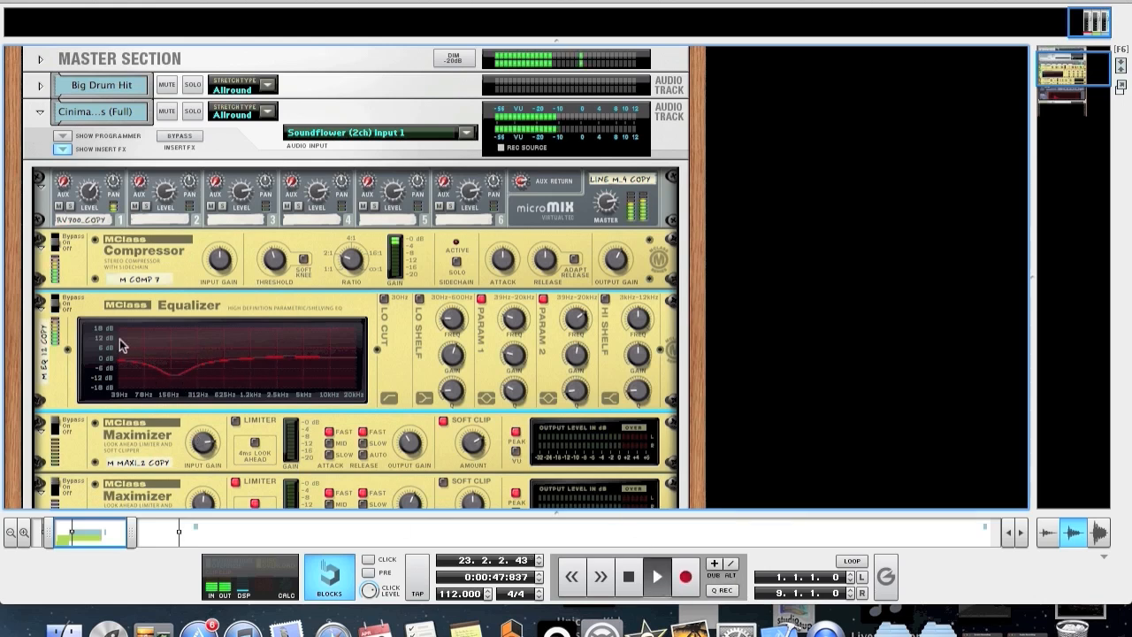
left_click(481, 300)
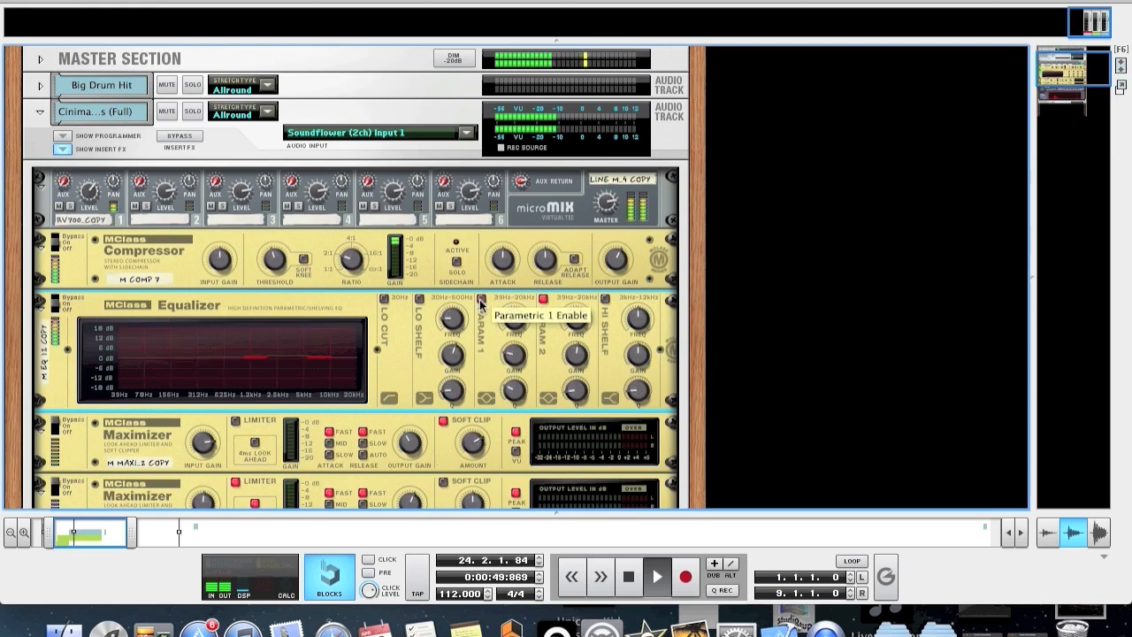
left_click(481, 301)
- Switch on the first MClass Maximizer, check its soft clip amount and input gain, and play the drums through it
scroll(128, 362, "down", 3)
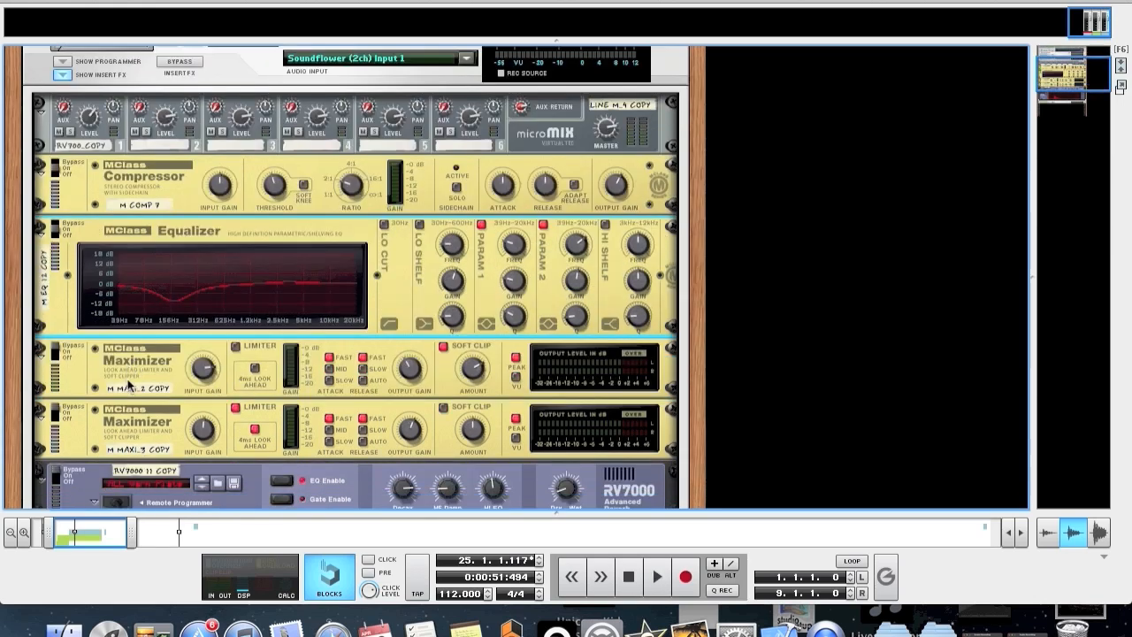
left_click(62, 336)
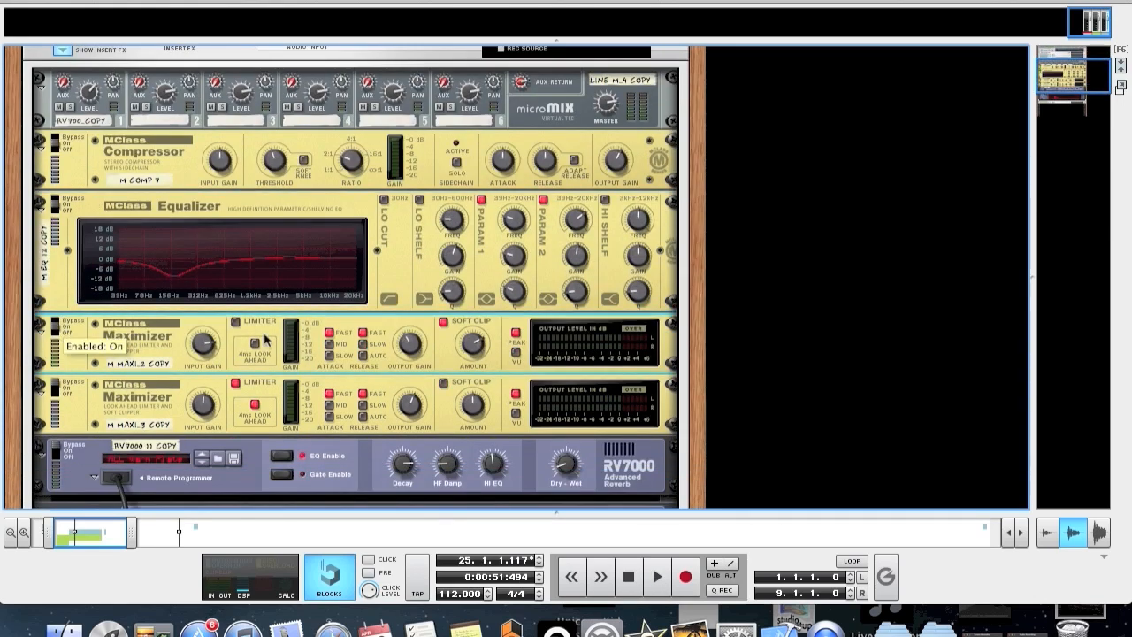
mouse_move(470, 353)
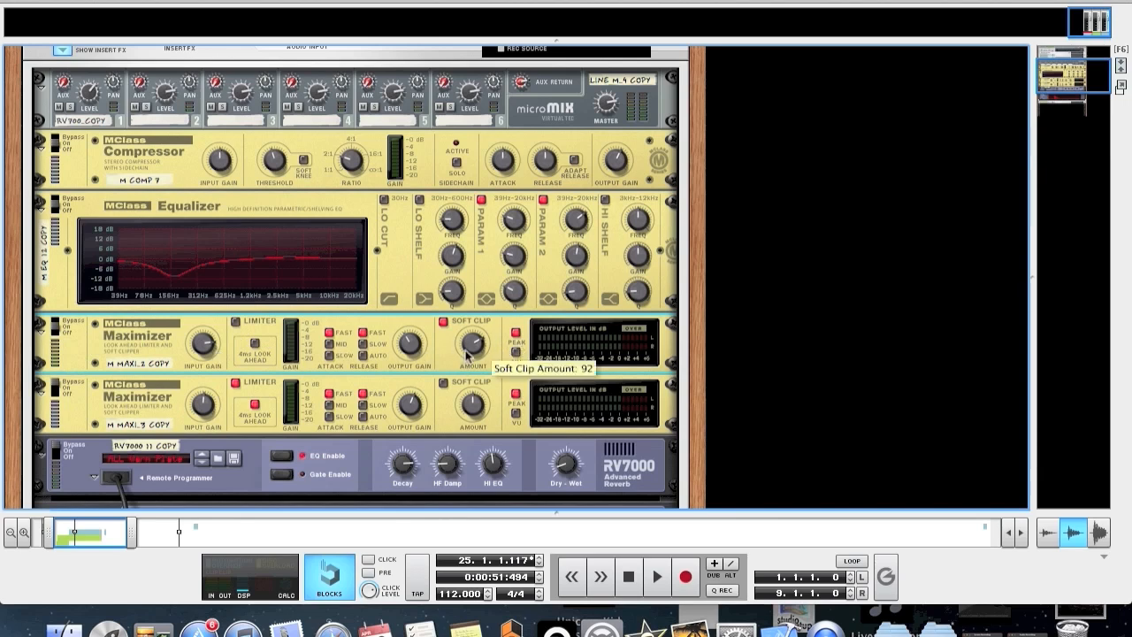
mouse_move(205, 348)
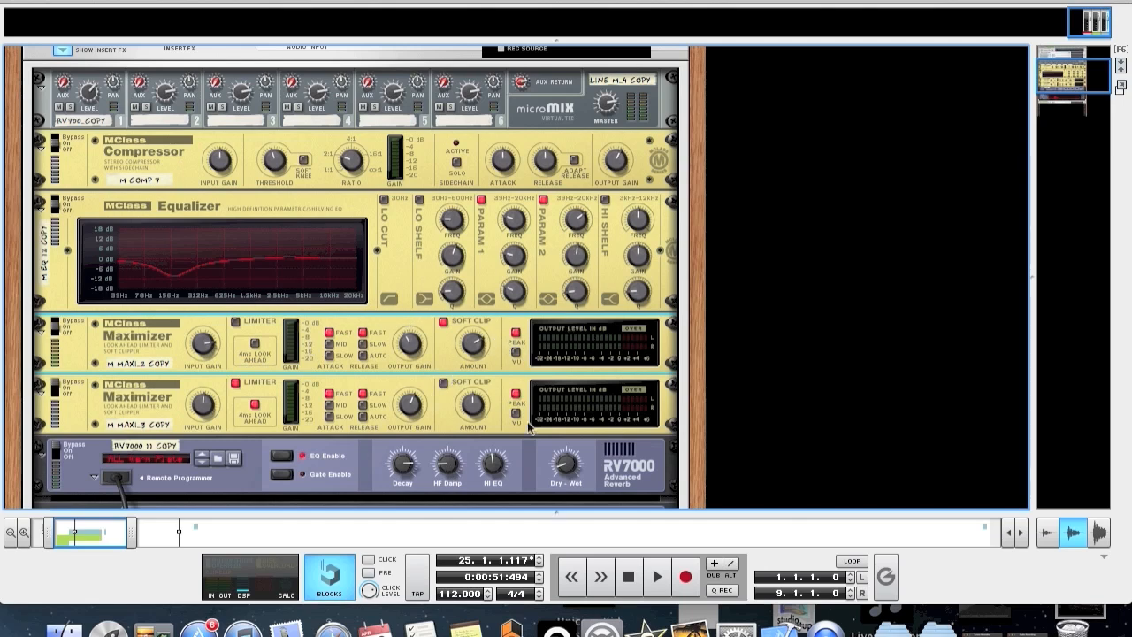
left_click(657, 576)
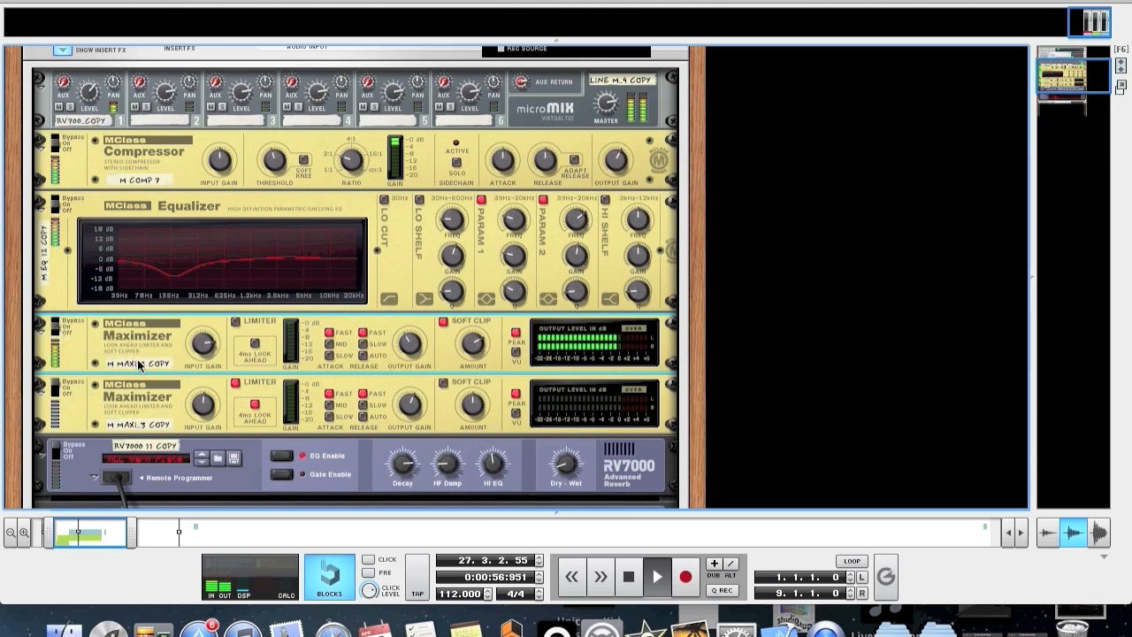
key("space")
- Switch on the second MClass Maximizer and the RV7000 reverb in the Cinima Drums (Full) insert chain
scroll(134, 405, "down", 2)
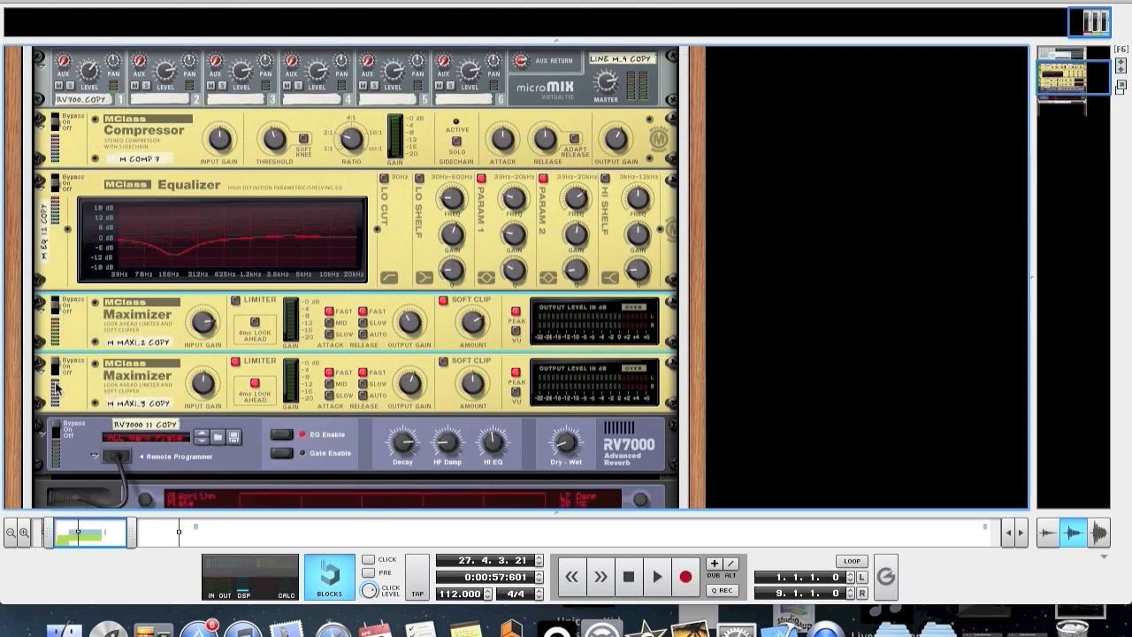
left_click(60, 370)
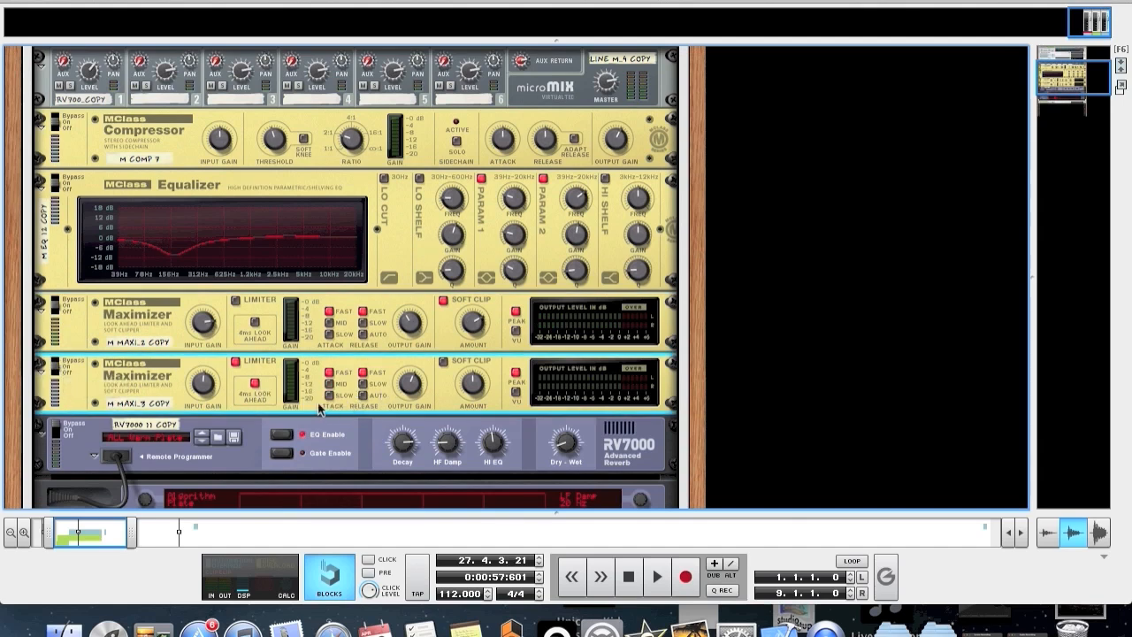
scroll(114, 324, "down", 5)
left_click(99, 336)
scroll(79, 325, "up", 1)
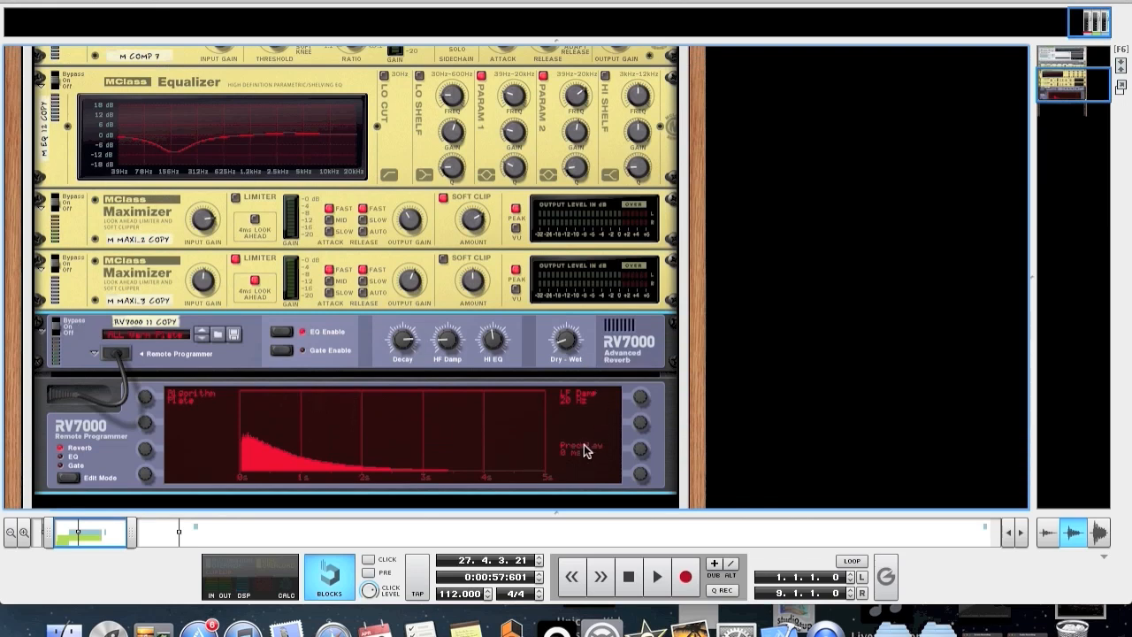
- Play the Cinima Drums (Full) track and compare its sound with the insert effects active and bypassed
key("space")
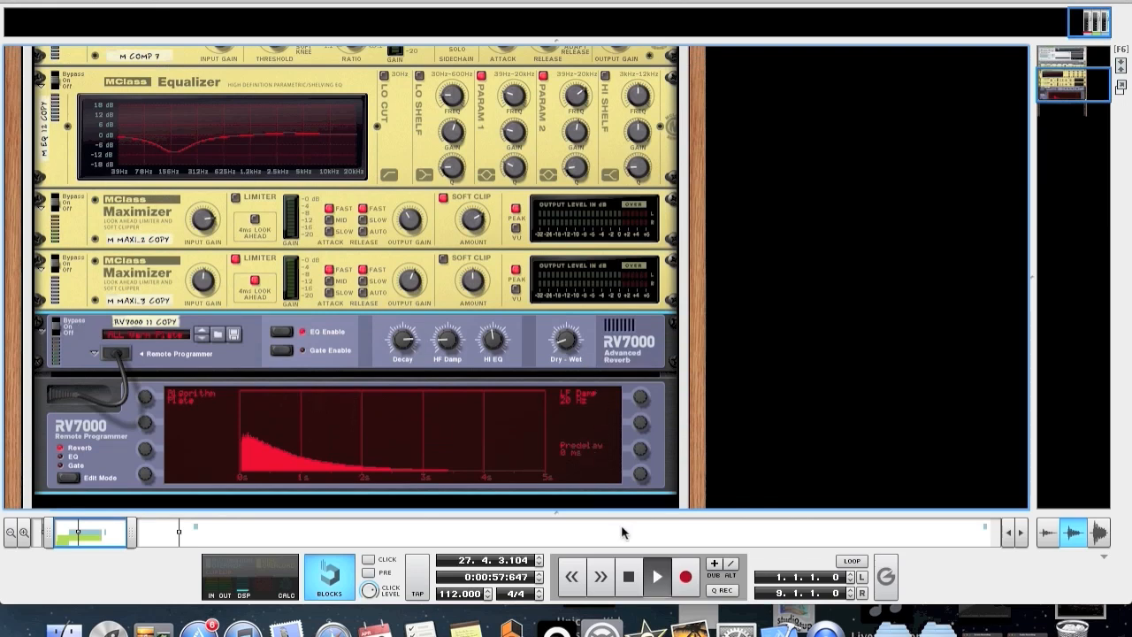
scroll(188, 367, "up", 4)
scroll(189, 367, "up", 10)
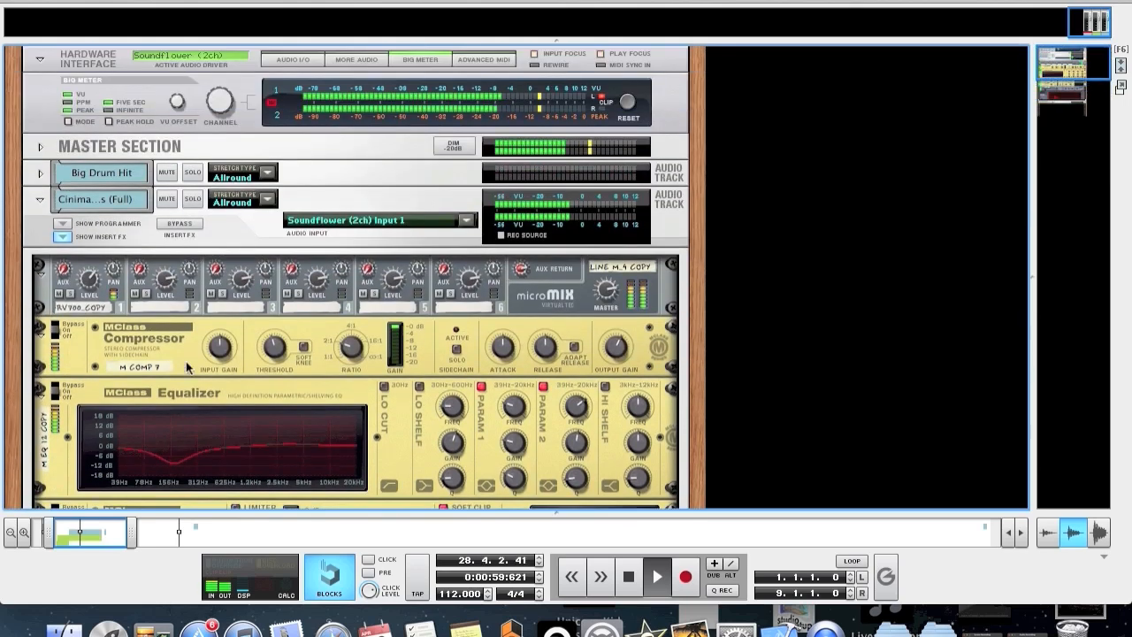
left_click(183, 224)
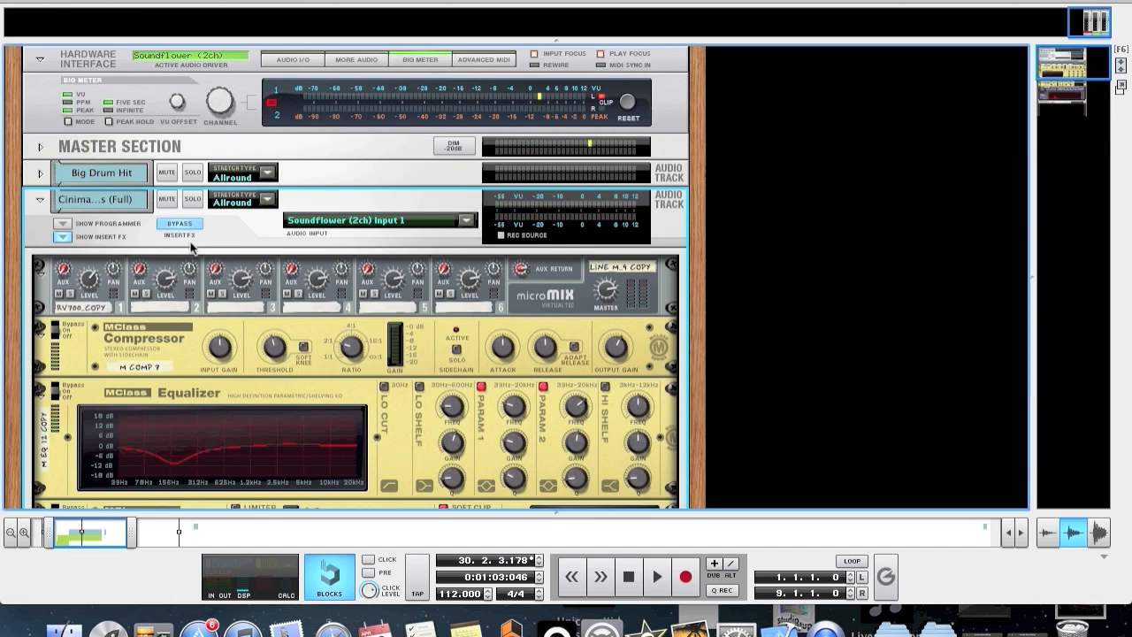
left_click(186, 224)
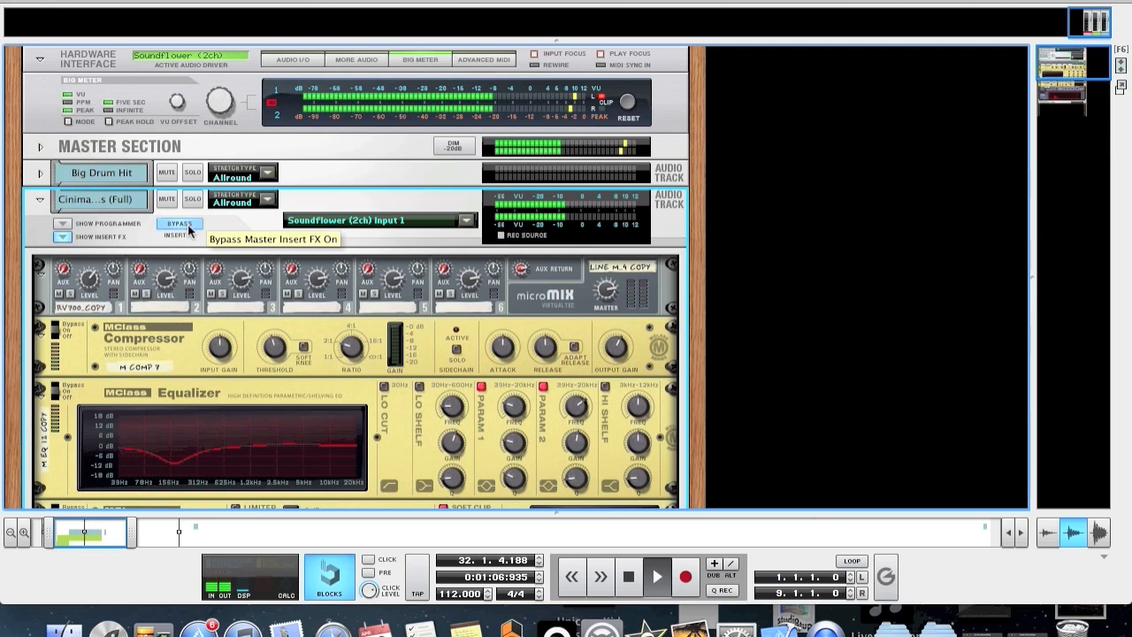
key("space")
- Solo the Cinama Perc. track in the sequencer, play it from bar 21, and add Line Mixer 15 to the solo
key("F7")
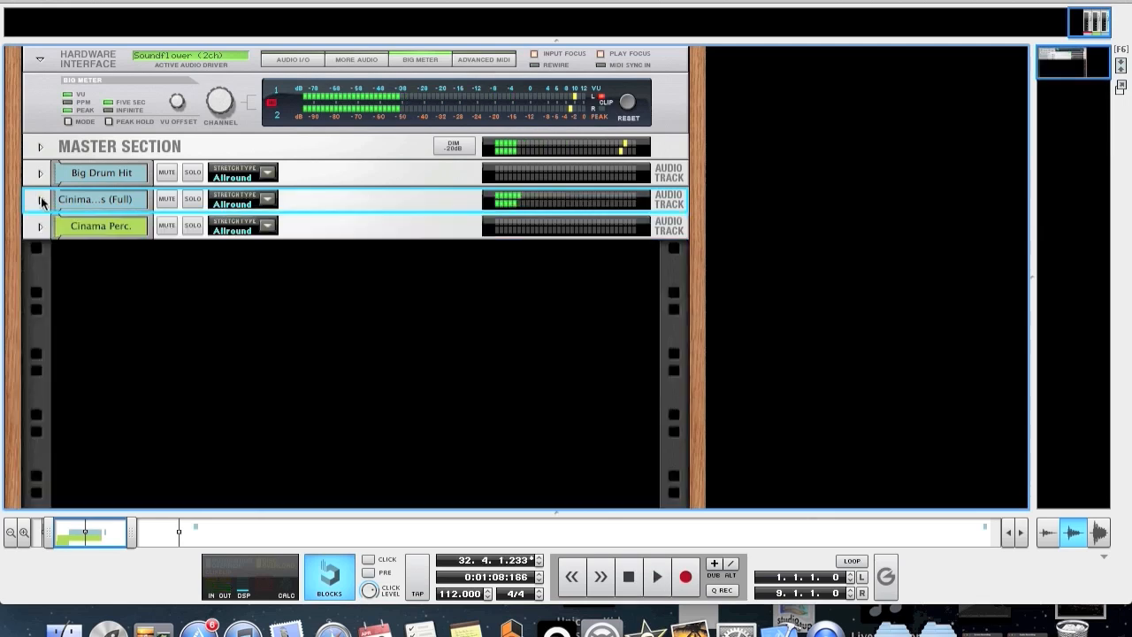
left_click_drag(566, 38, 565, 42)
left_click(99, 375)
left_click(406, 114)
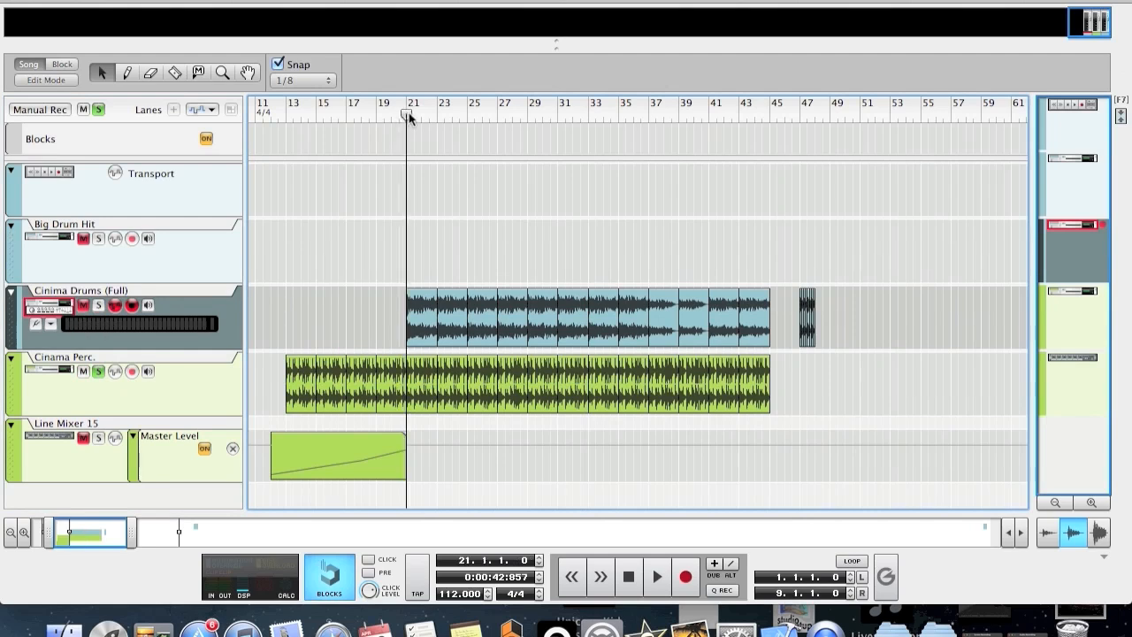
key("space")
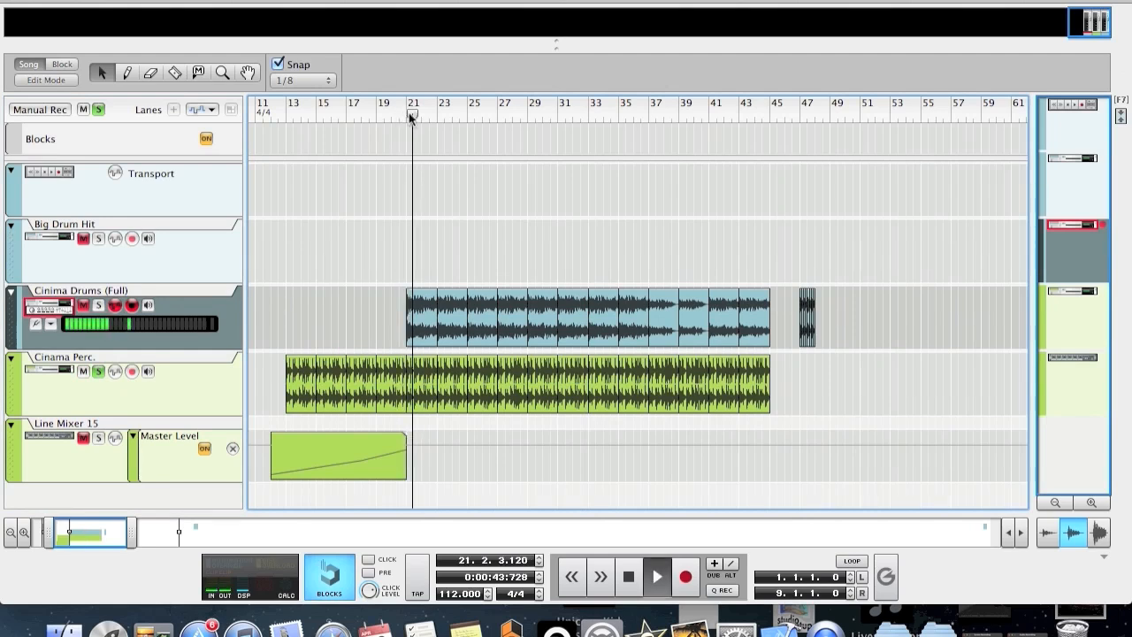
left_click(99, 445)
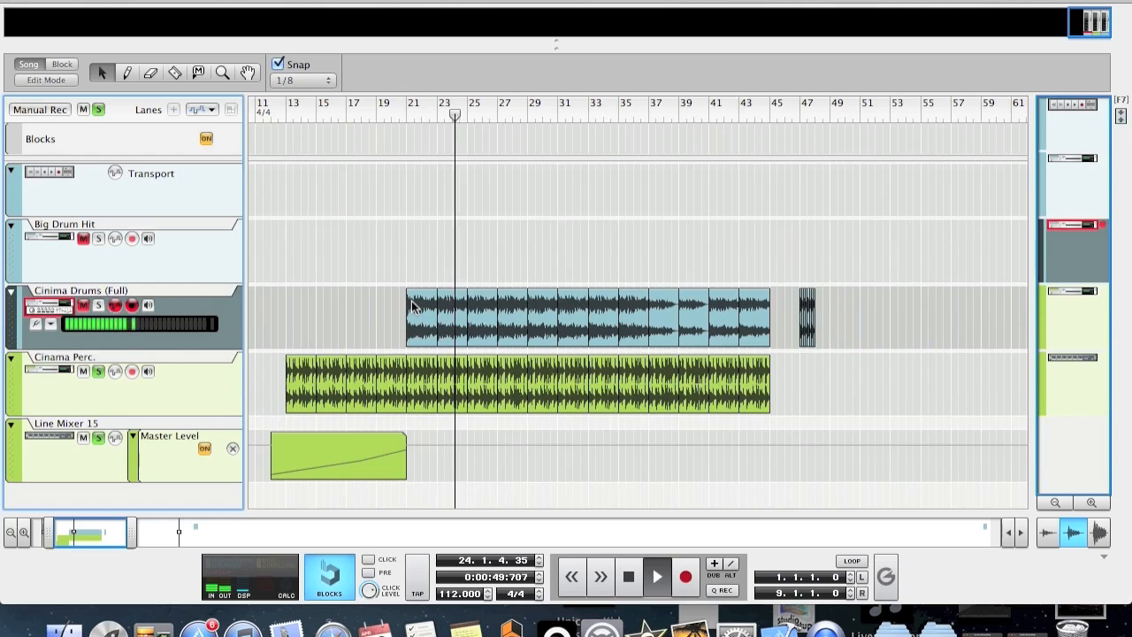
- Examine the curves and band settings of the two MClass Equalizers in the Cinama Perc. insert chain
key("F6")
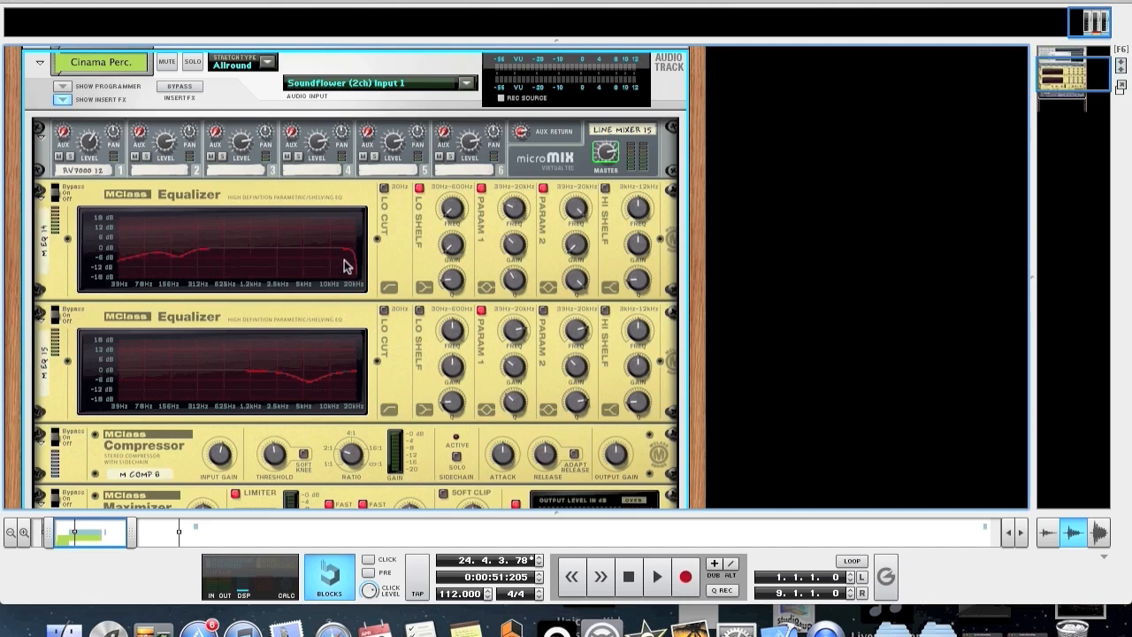
scroll(359, 258, "down", 3)
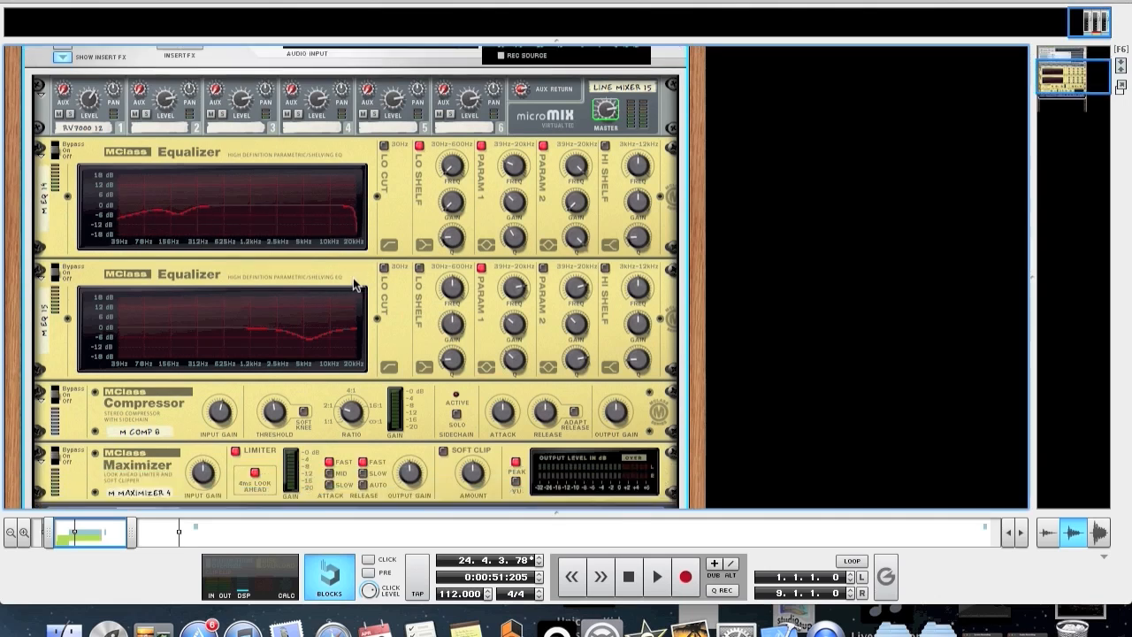
left_click(481, 230)
left_click(482, 230)
left_click(482, 231)
scroll(251, 291, "down", 4)
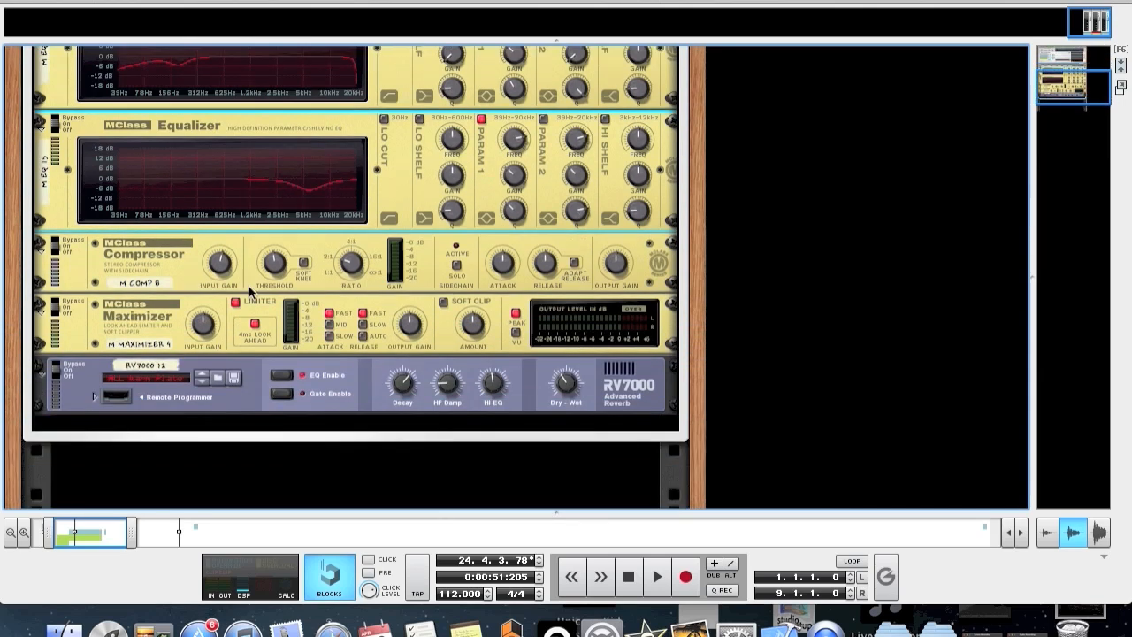
- Check the settings of the MClass Compressor in the Cinama Perc. insert chain
left_click(247, 284)
scroll(168, 258, "up", 2)
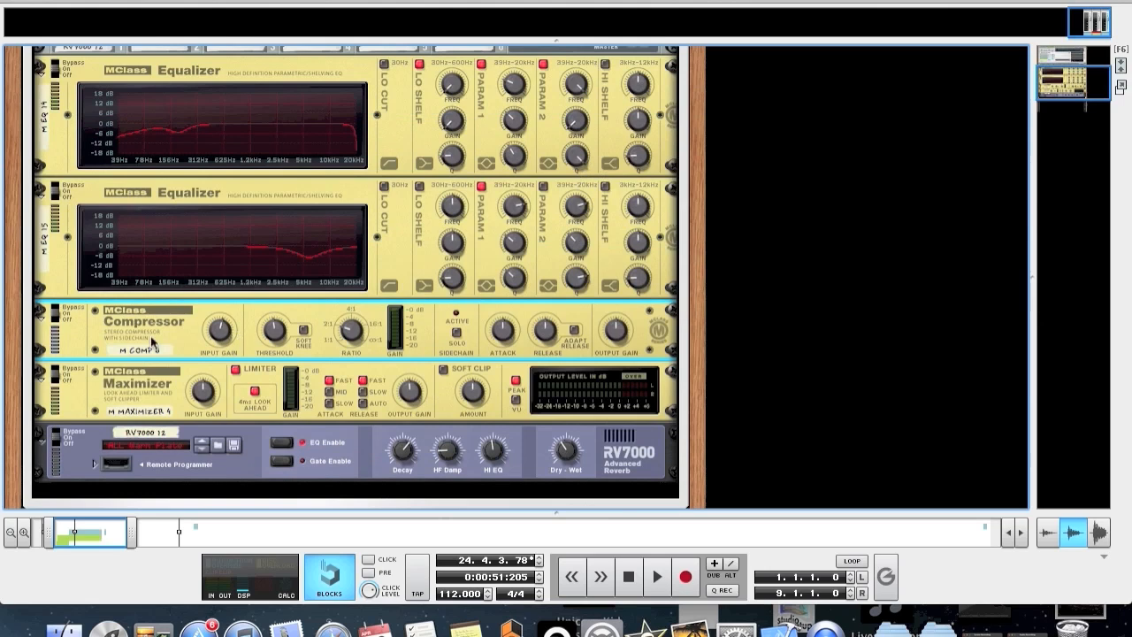
scroll(409, 339, "up", 1)
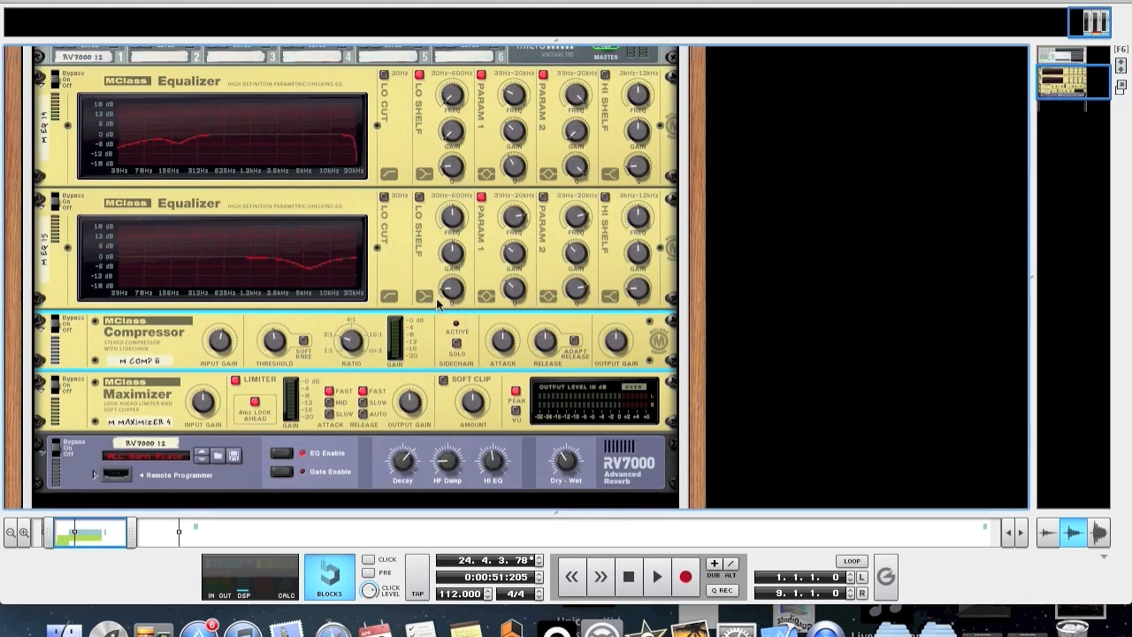
scroll(105, 352, "up", 1)
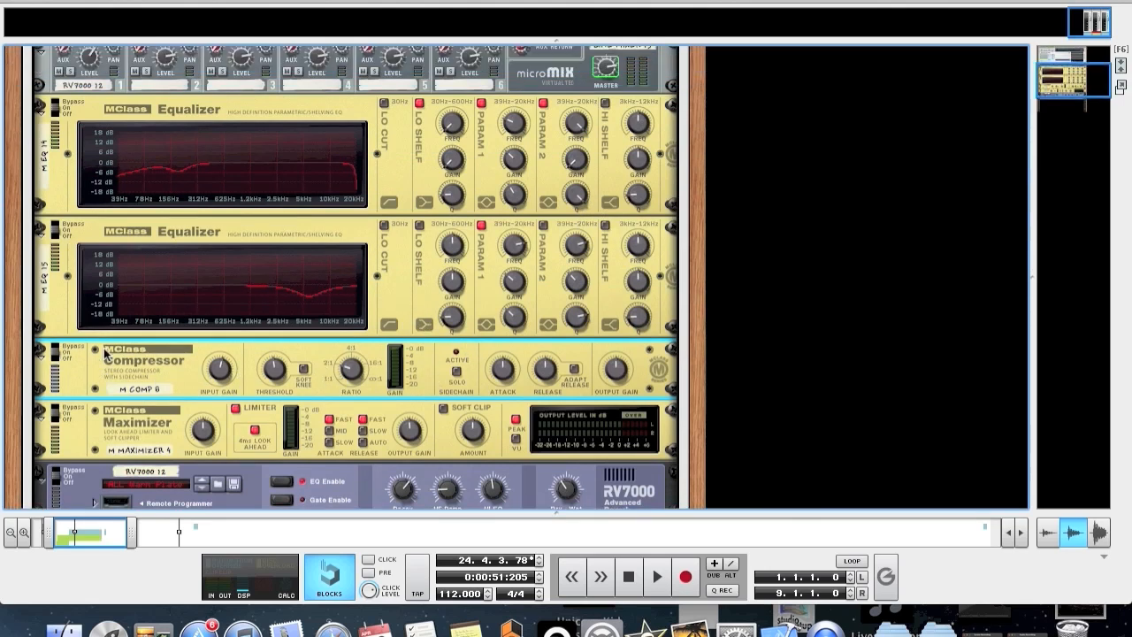
- Check the MClass Maximizer's input gain, and unfold the RV7000 remote programmer to review the reverb and its dry-wet mix
scroll(77, 350, "down", 2)
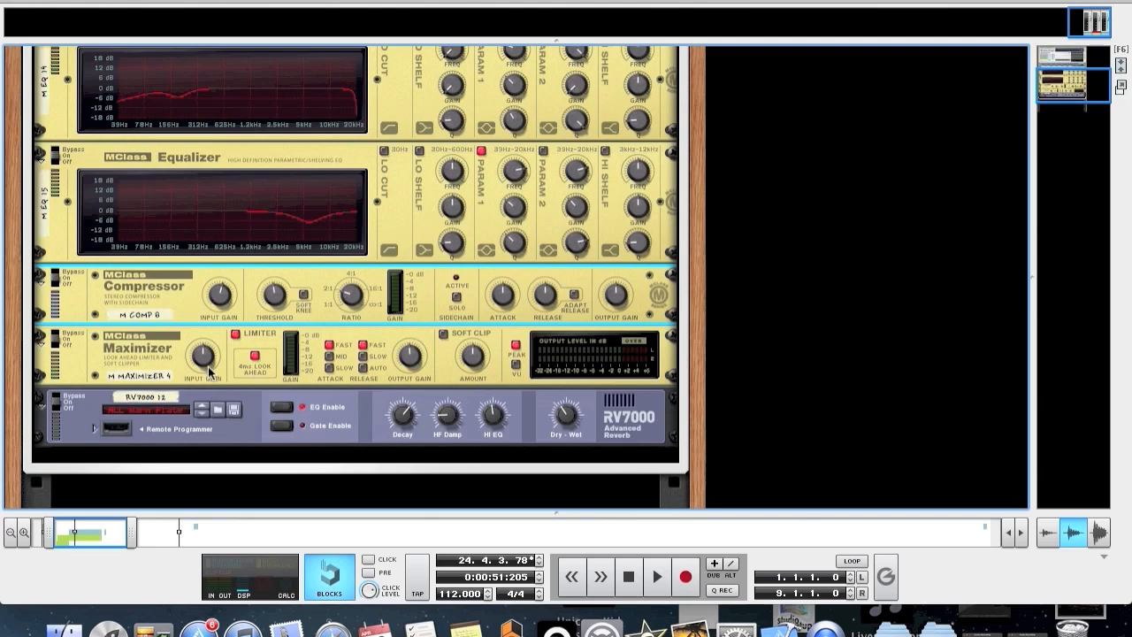
scroll(207, 371, "down", 2)
left_click(95, 387)
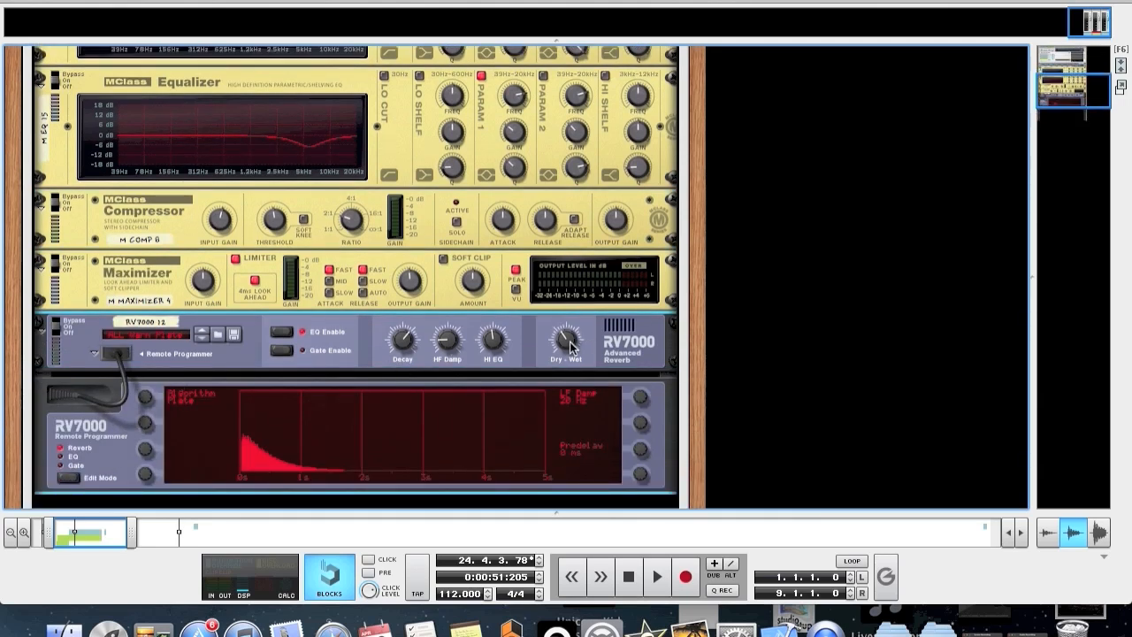
mouse_move(569, 343)
- Clear all solos in the sequencer and play the drum and percussion tracks together from bar 20
scroll(292, 351, "up", 10)
key("F7")
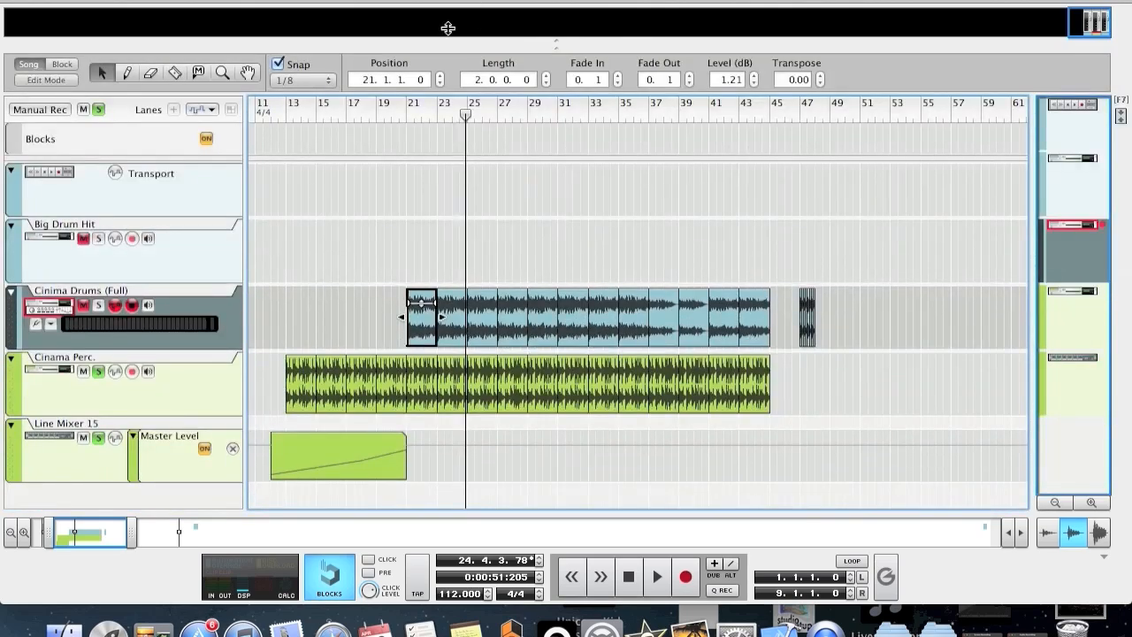
left_click(99, 108)
left_click(396, 107)
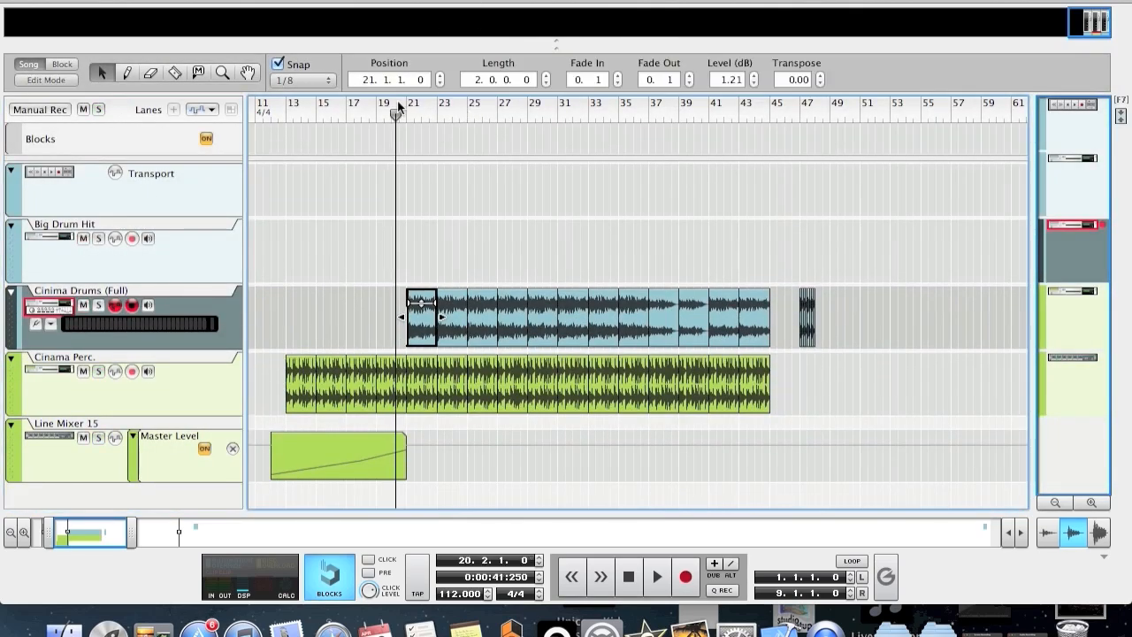
key("space")
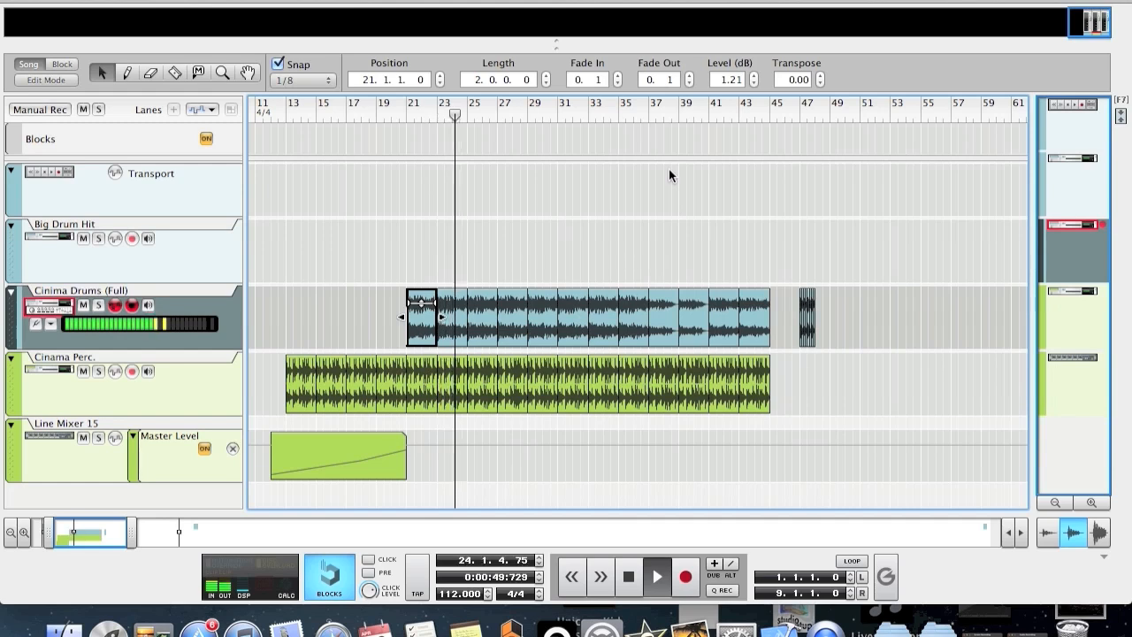
key("space")
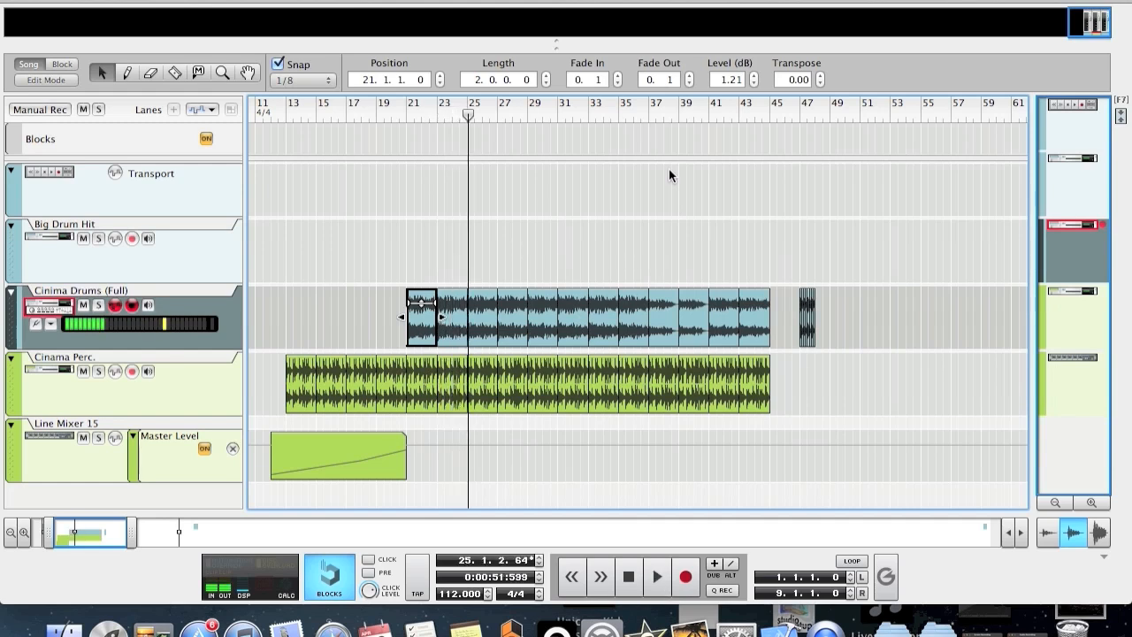